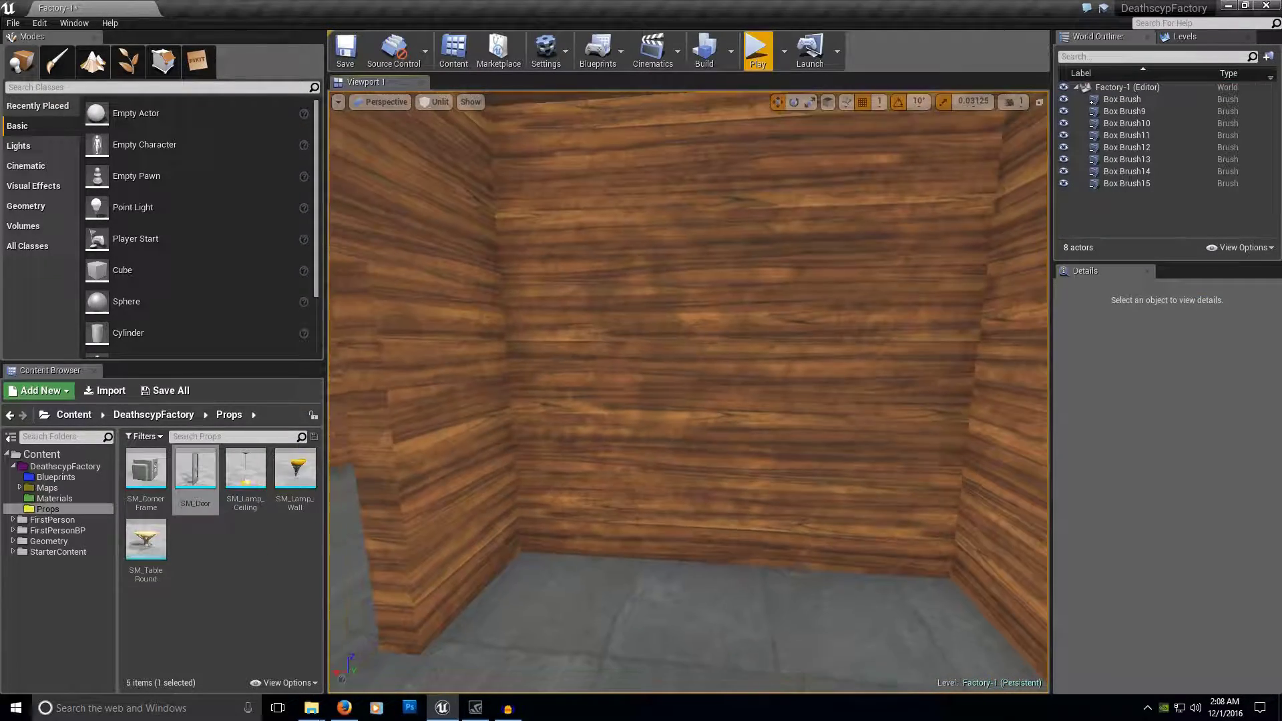
Place the SM_Door prop in the open doorway of the wooden wall
right_drag(802, 469, 801, 469)
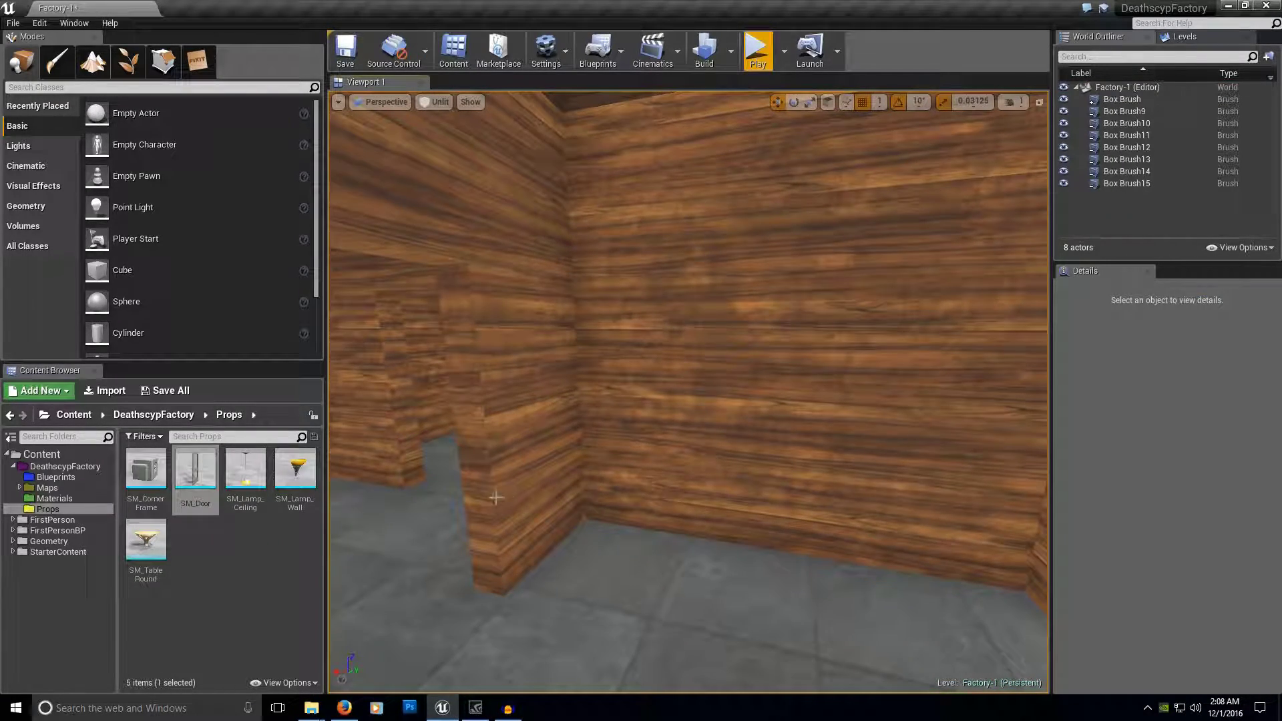
right_drag(547, 441, 614, 489)
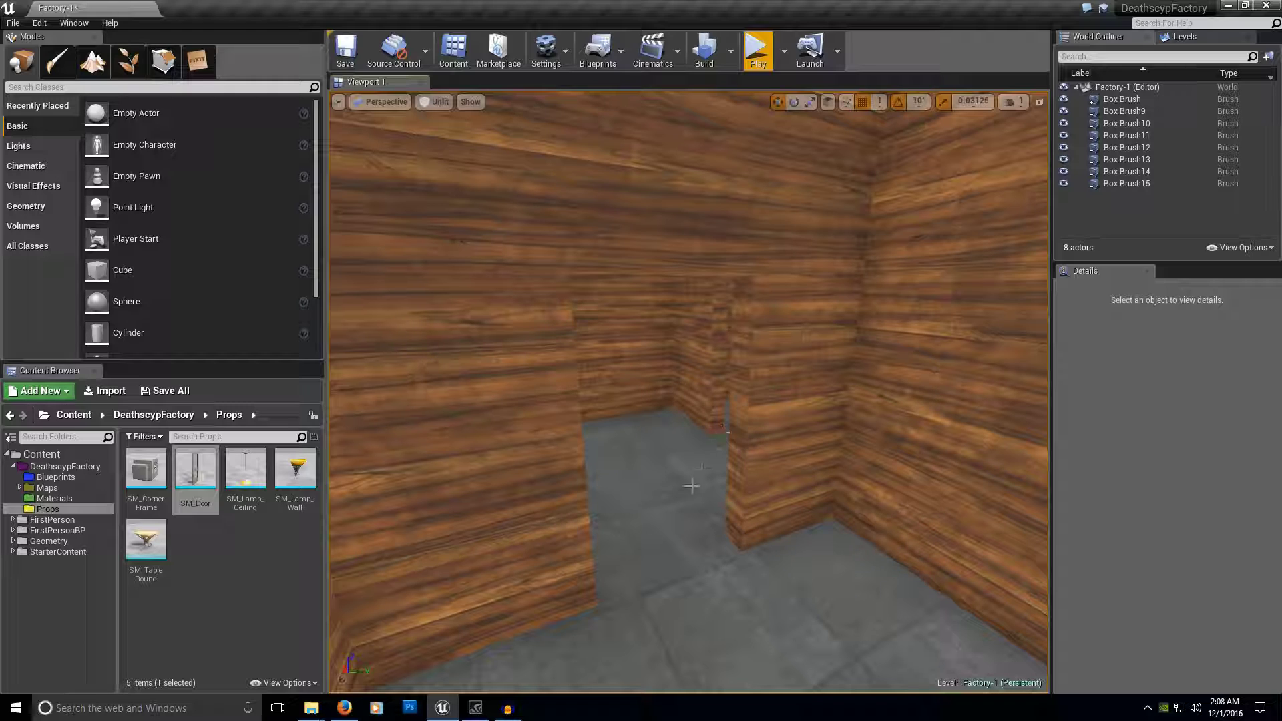
right_drag(684, 526, 627, 526)
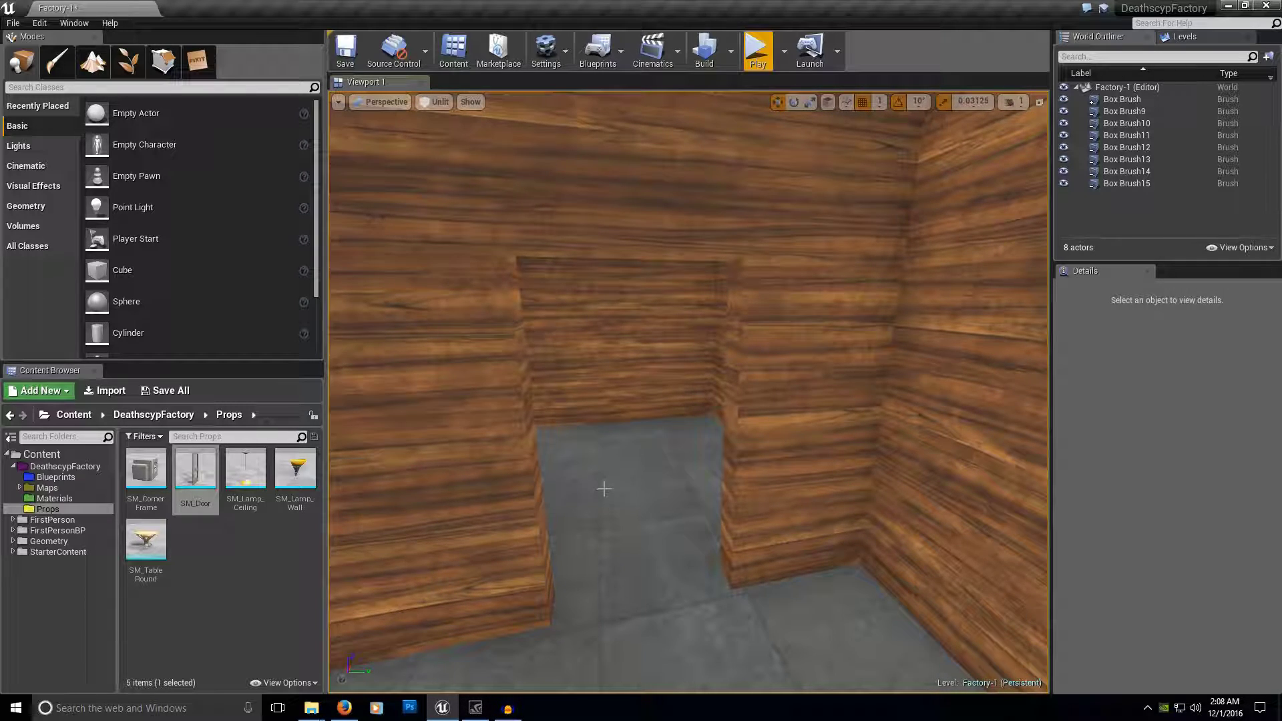
drag(198, 478, 705, 578)
right_drag(705, 578, 727, 538)
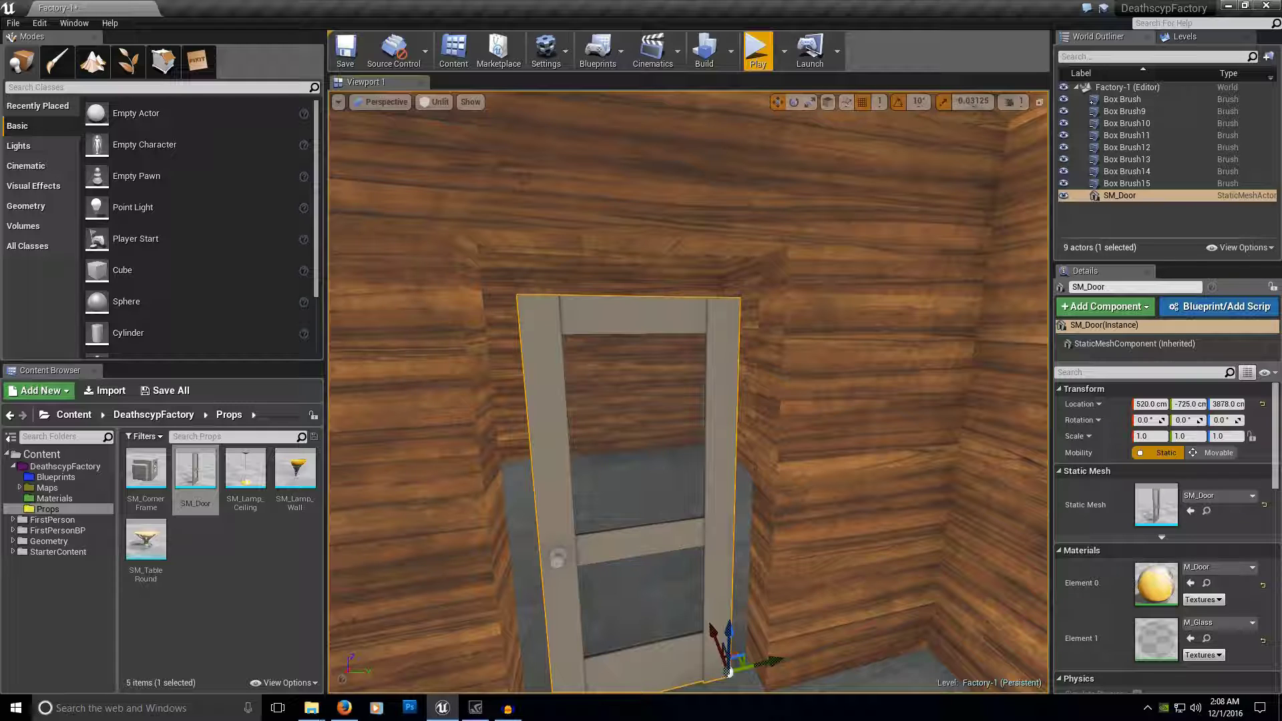
right_drag(727, 538, 686, 596)
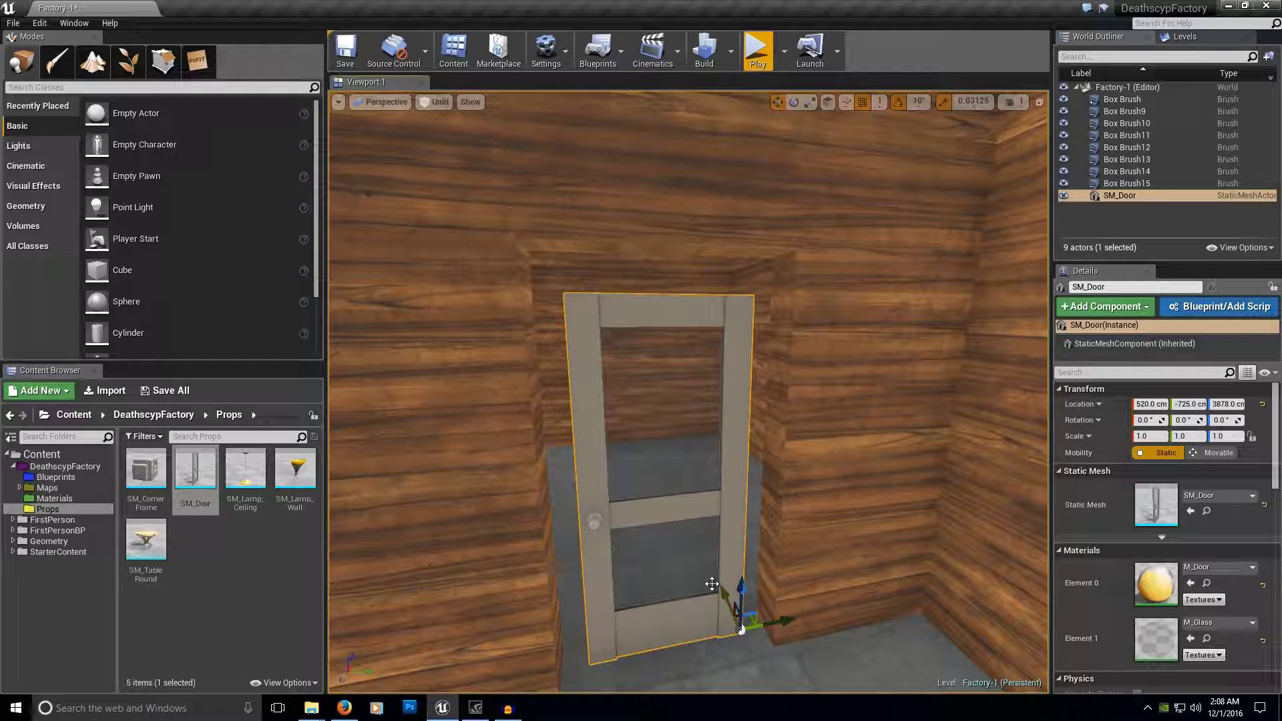
Play the level and walk through the doorway to test the door's collision, ending the play session
click(758, 54)
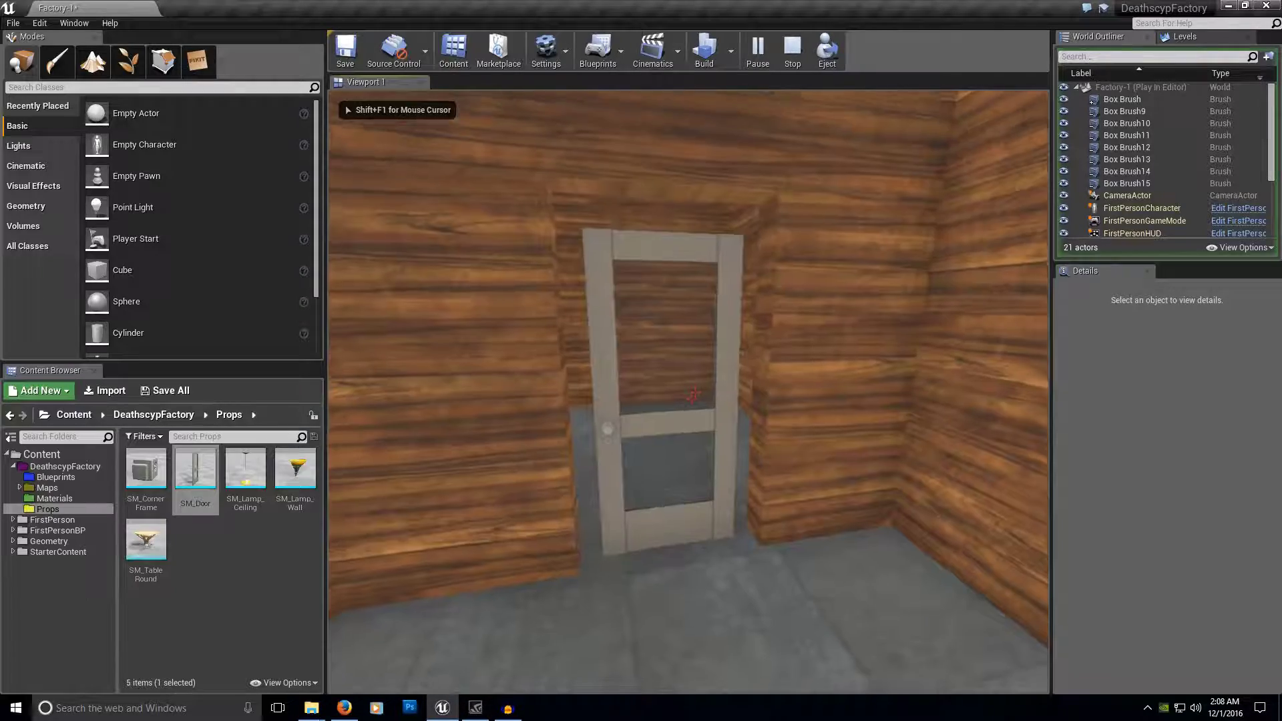
key(w)
key(w)
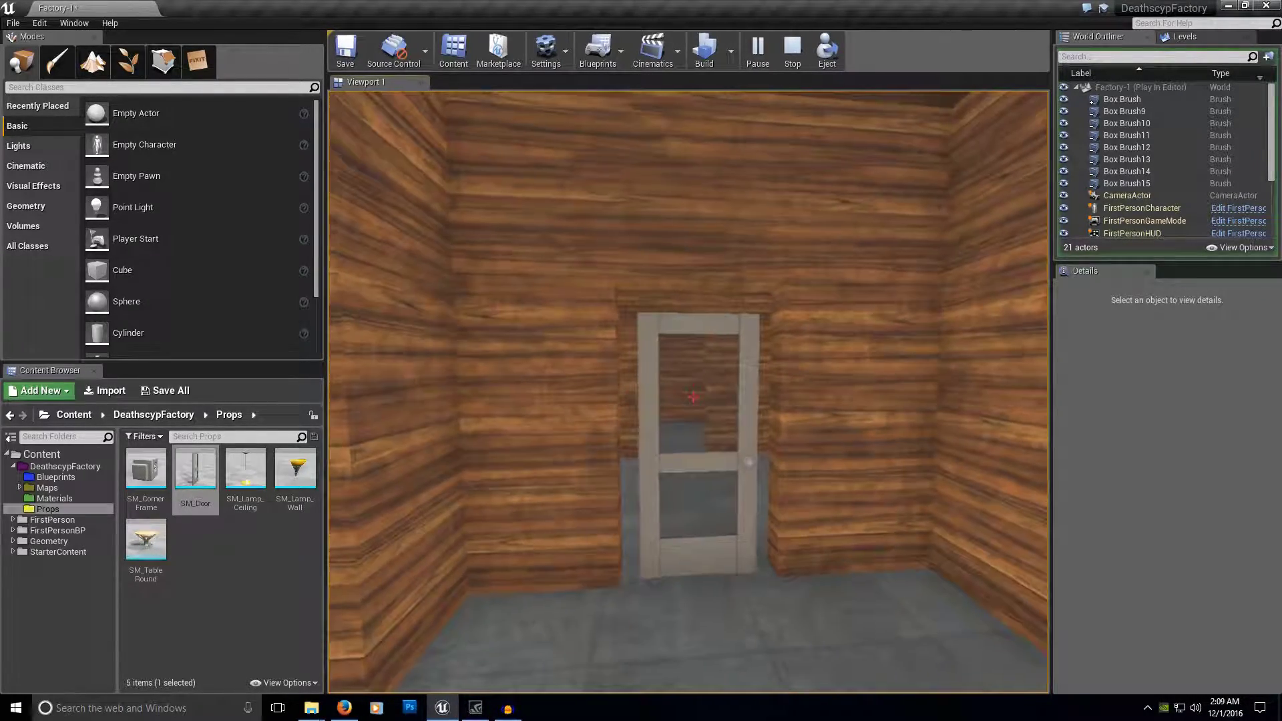
key(w)
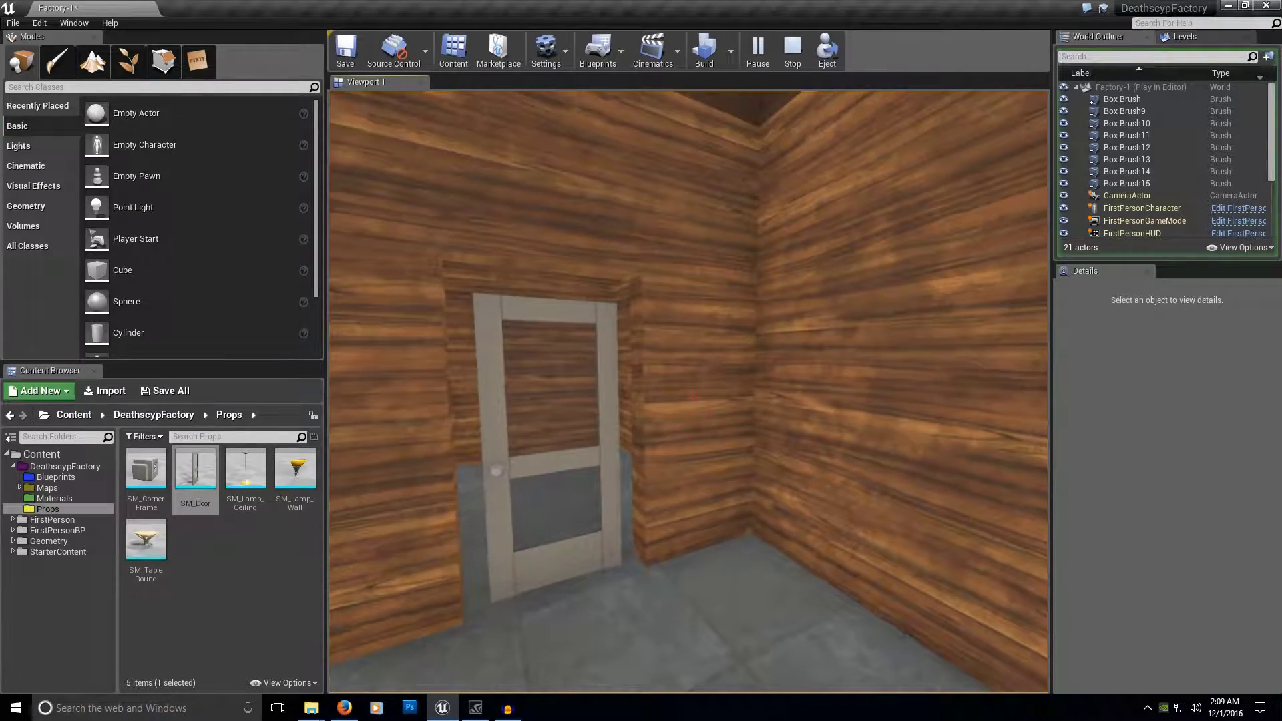
key(w)
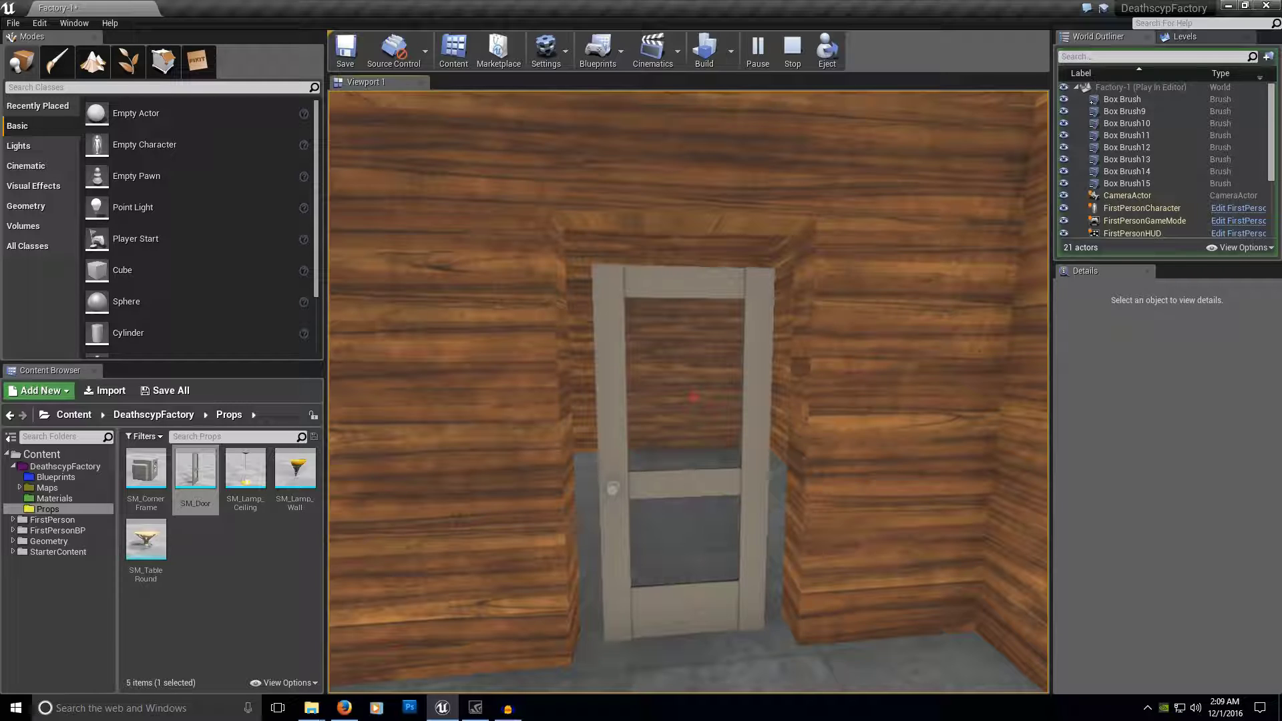
key(Escape)
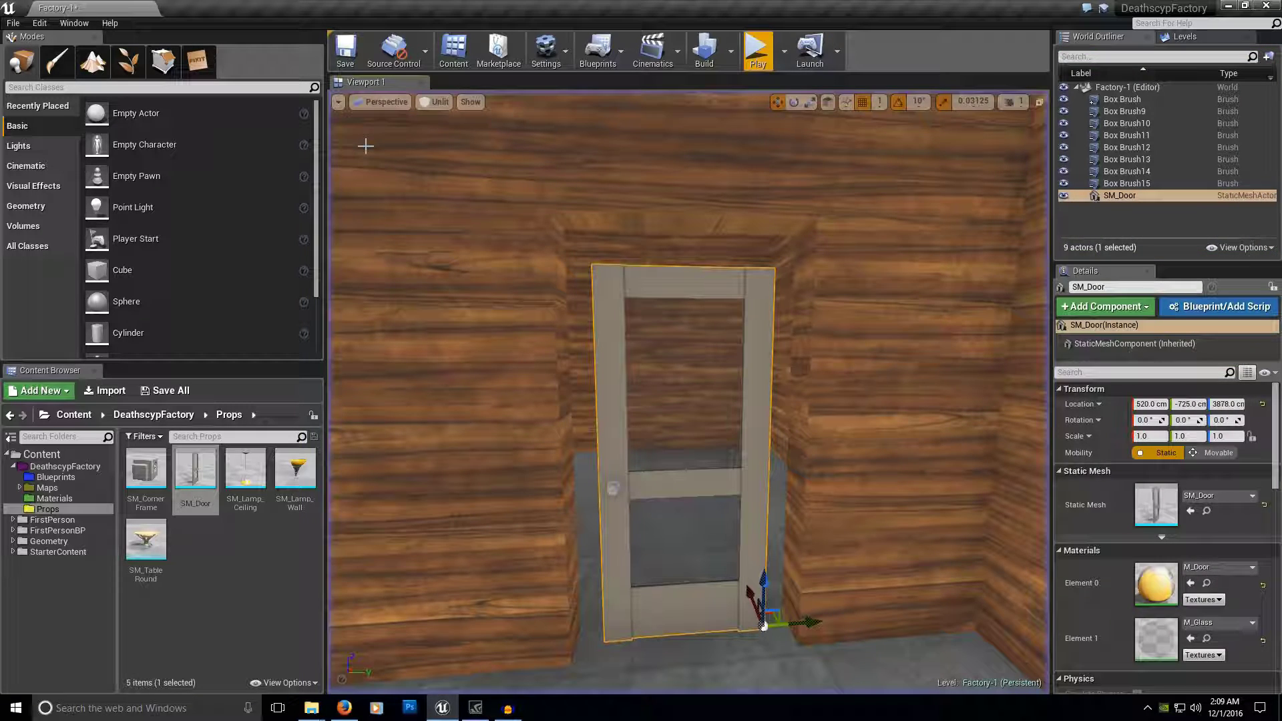
Open the SM_Door mesh for editing and add a box simplified collision to it
double_click(200, 473)
mouse_move(563, 358)
mouse_down()
mouse_move(433, 361)
mouse_move(467, 357)
mouse_move(471, 321)
mouse_move(494, 374)
mouse_move(550, 359)
mouse_up()
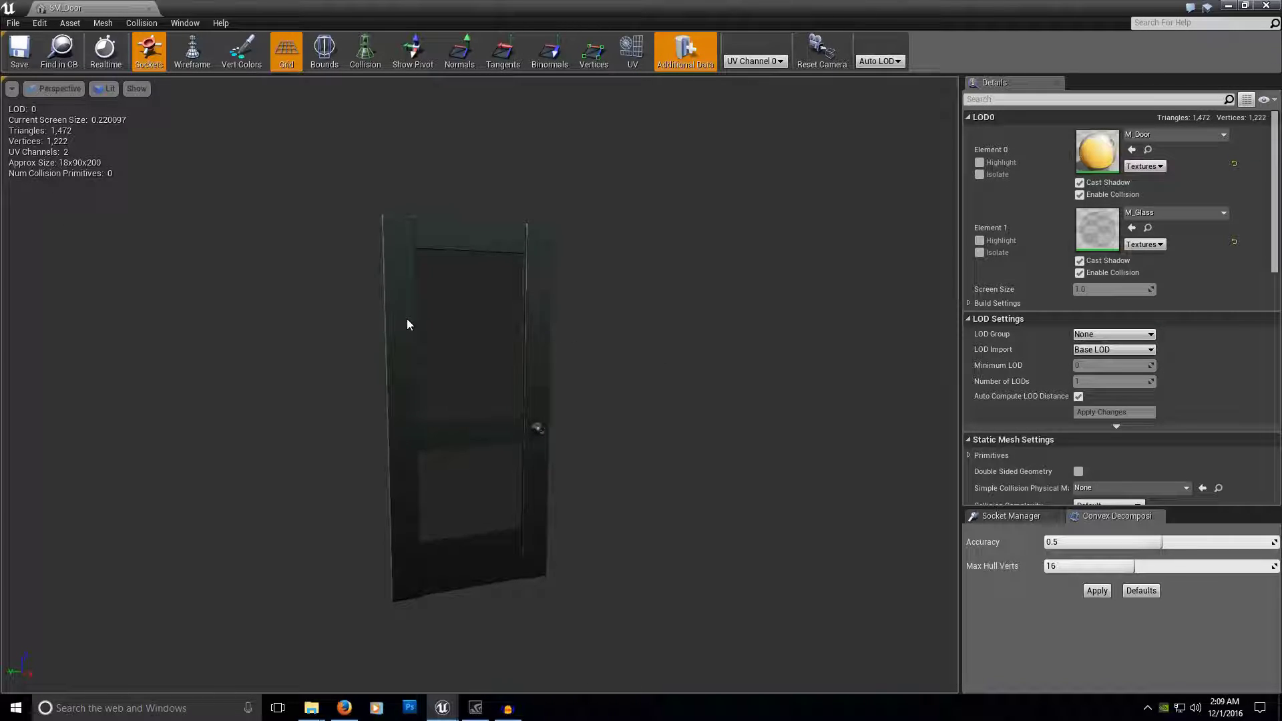
drag(330, 238, 459, 282)
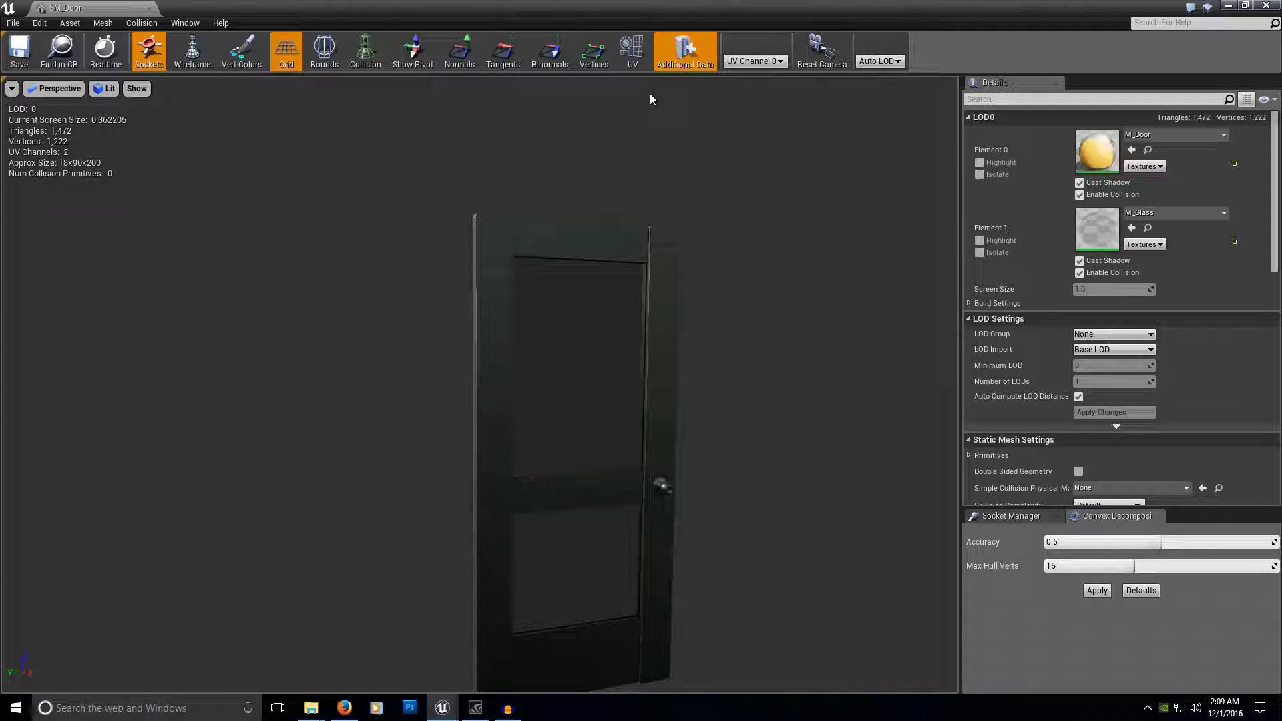
drag(650, 99, 676, 159)
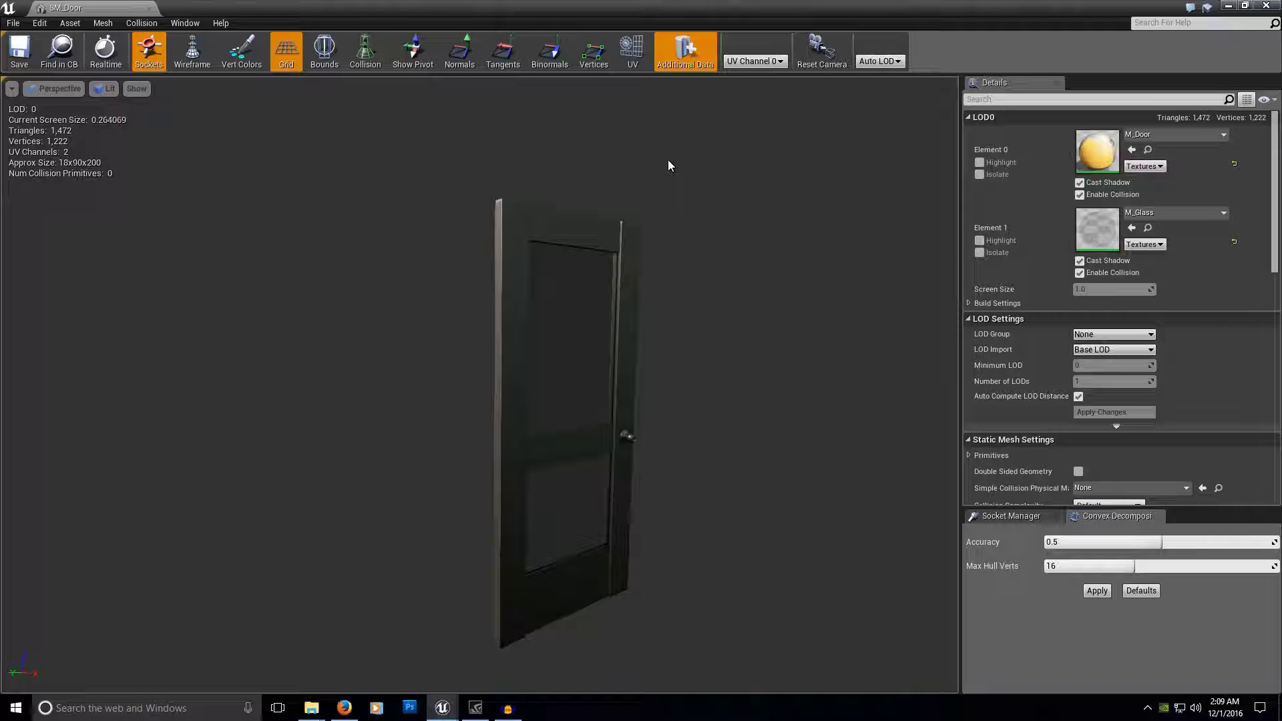
click(148, 26)
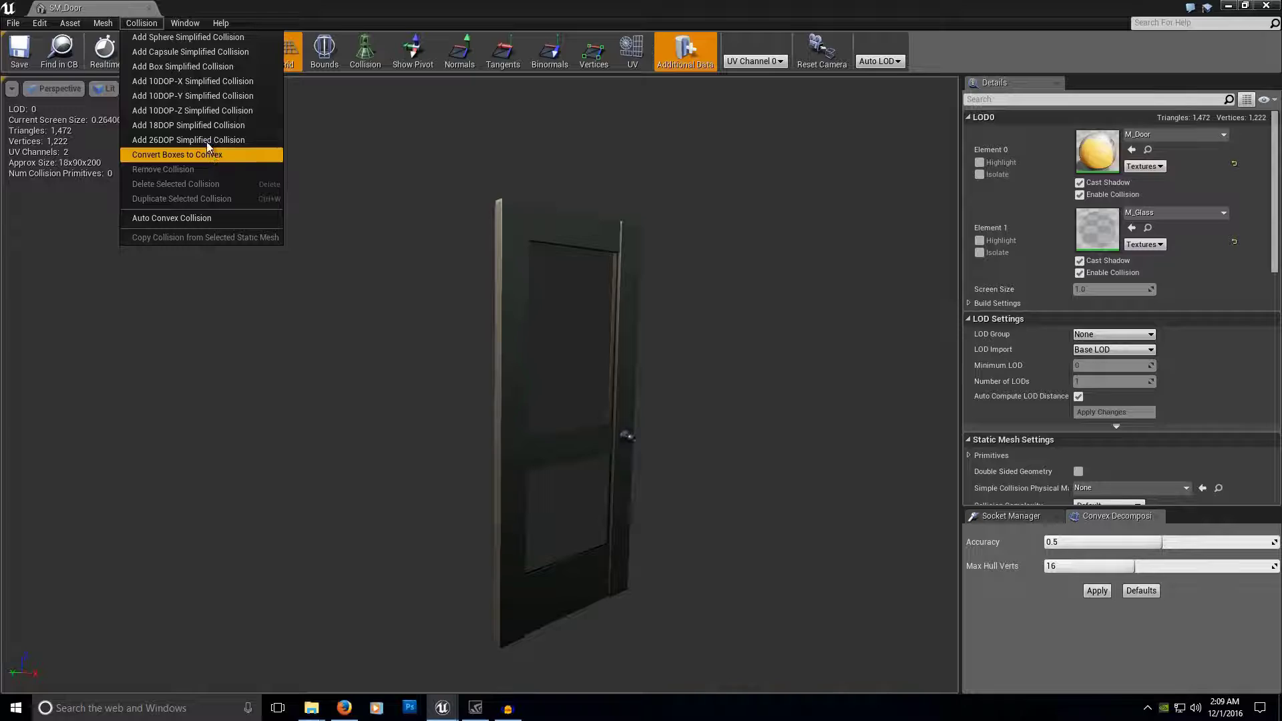
click(199, 66)
Scale the collision box along X down to the door's thickness, save the mesh and close its editor
right_drag(519, 259, 636, 270)
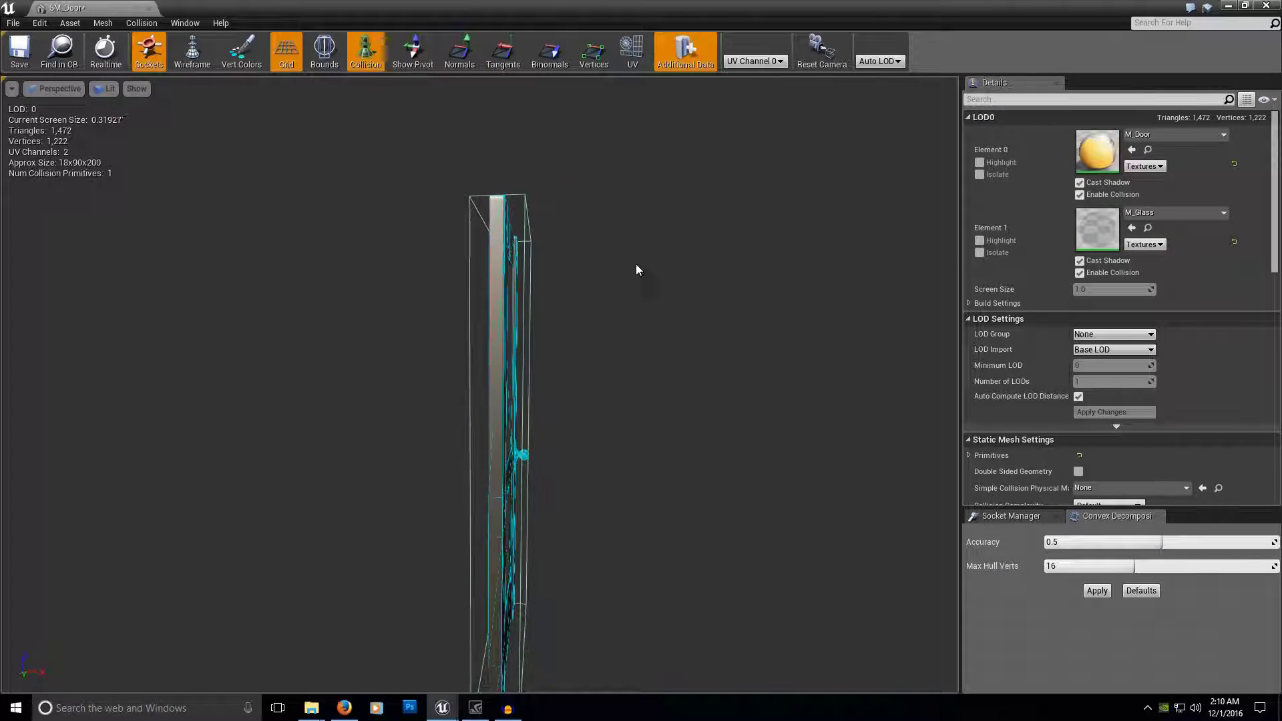
click(524, 234)
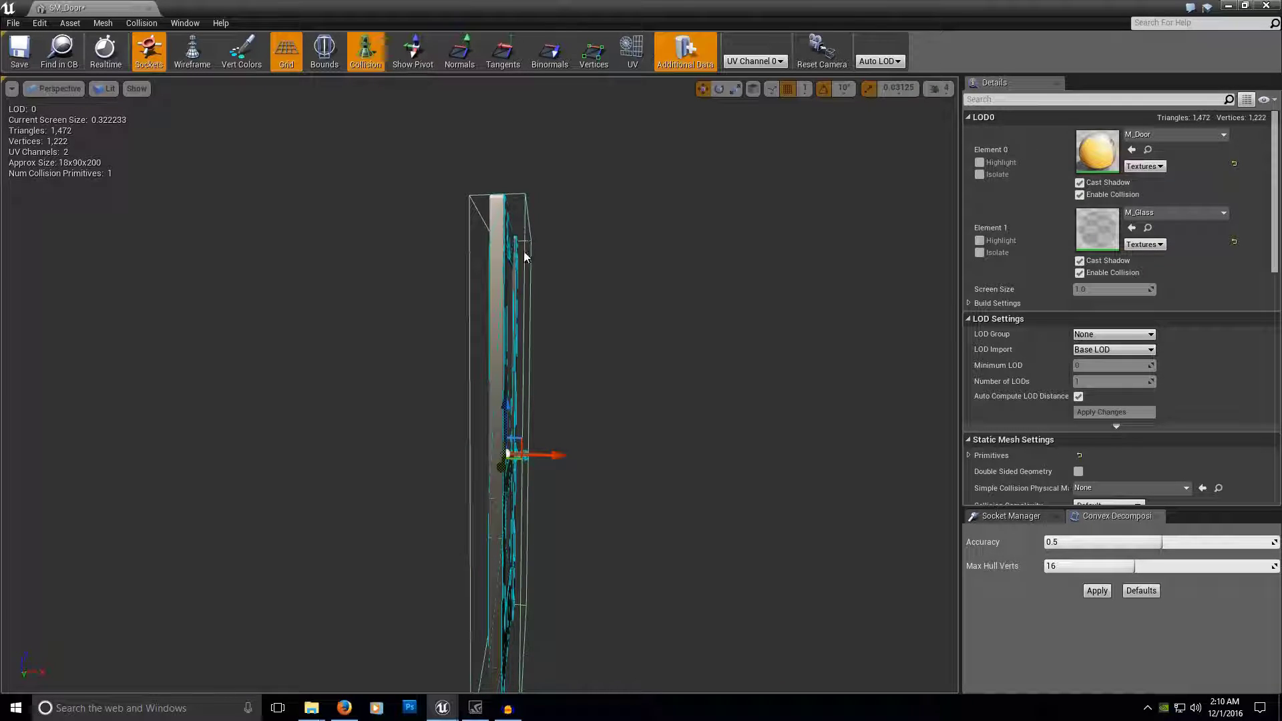
click(898, 88)
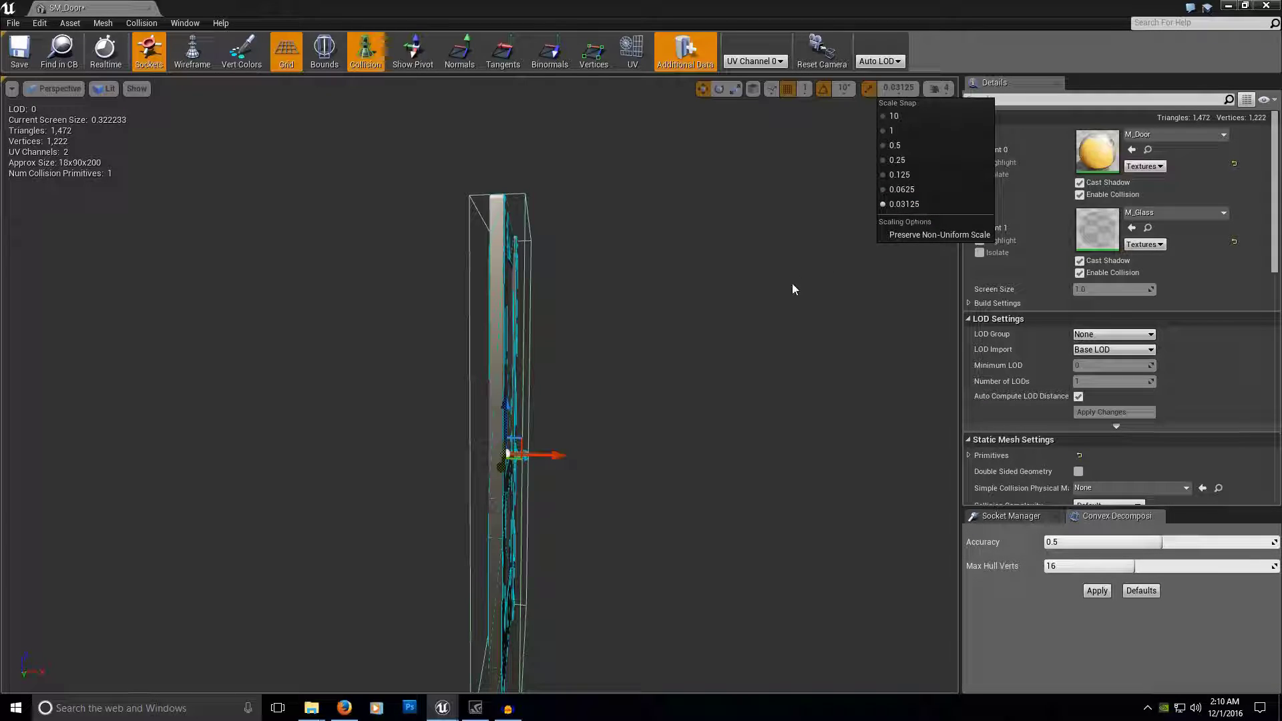
click(679, 465)
click(523, 393)
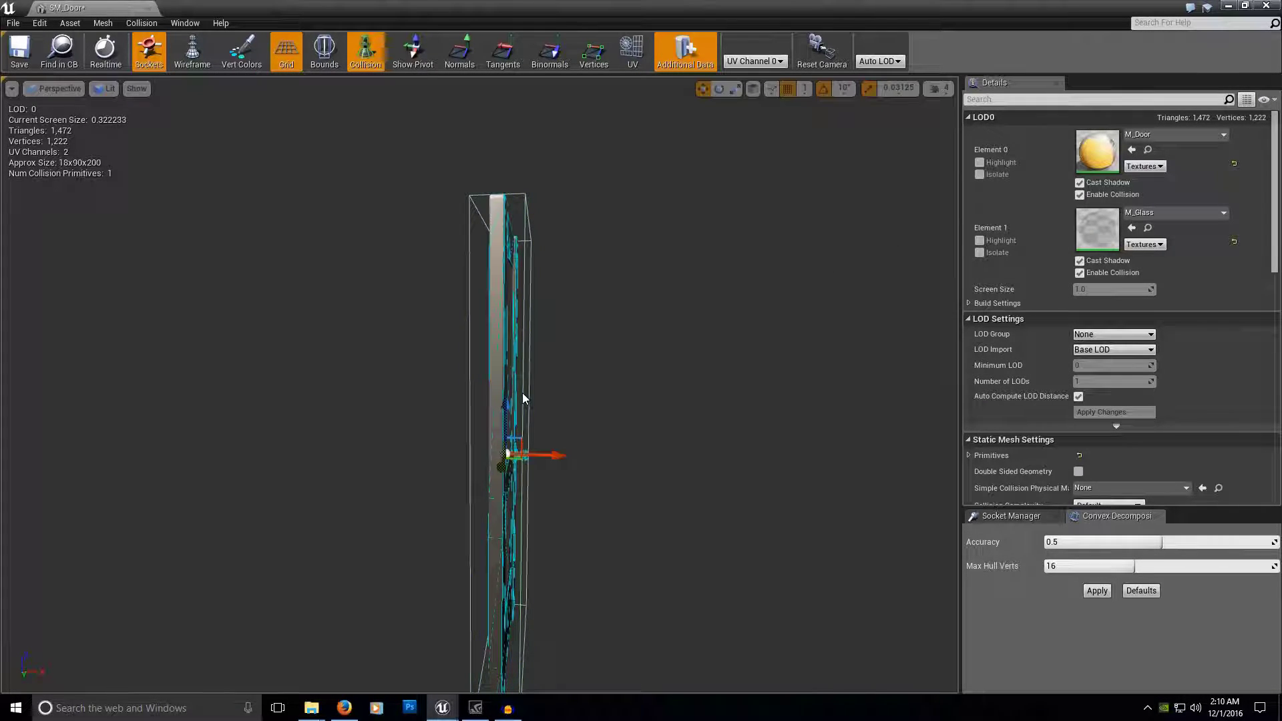
key(e)
key(r)
drag(559, 456, 587, 454)
mouse_move(588, 453)
alt+right_down()
mouse_move(638, 453)
mouse_move(567, 454)
alt+right_up()
drag(654, 459, 592, 382)
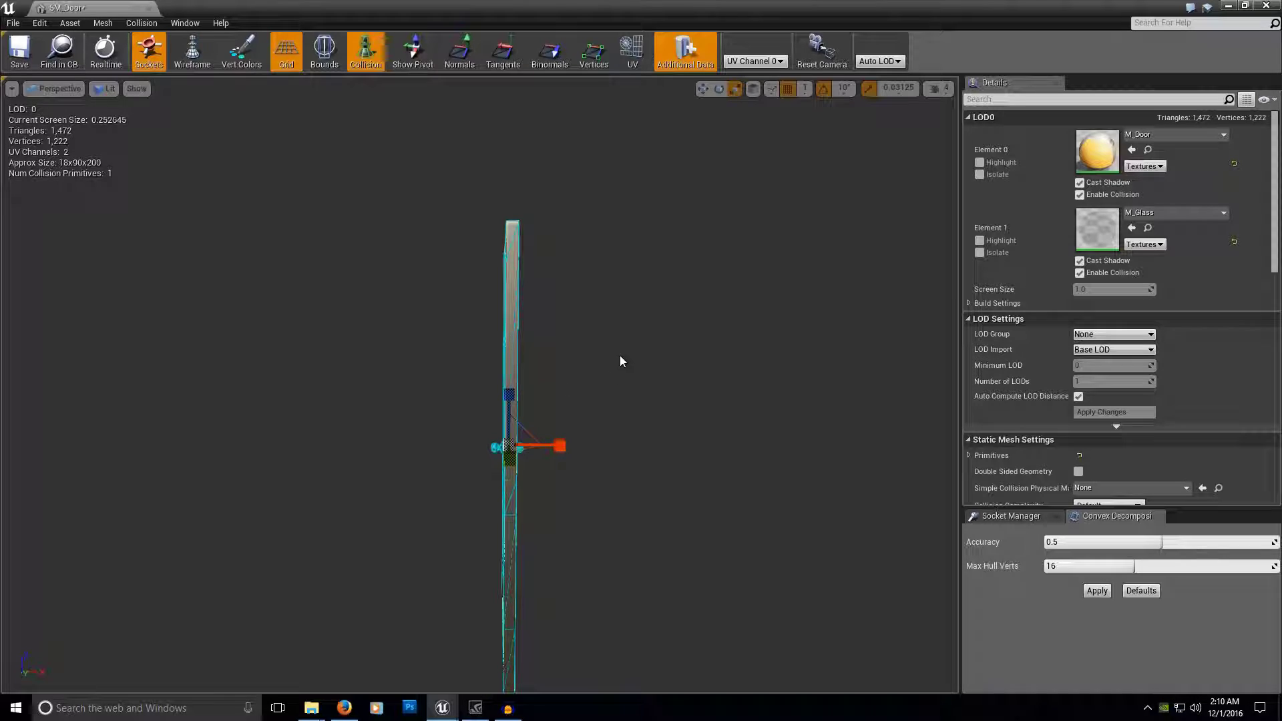
click(22, 63)
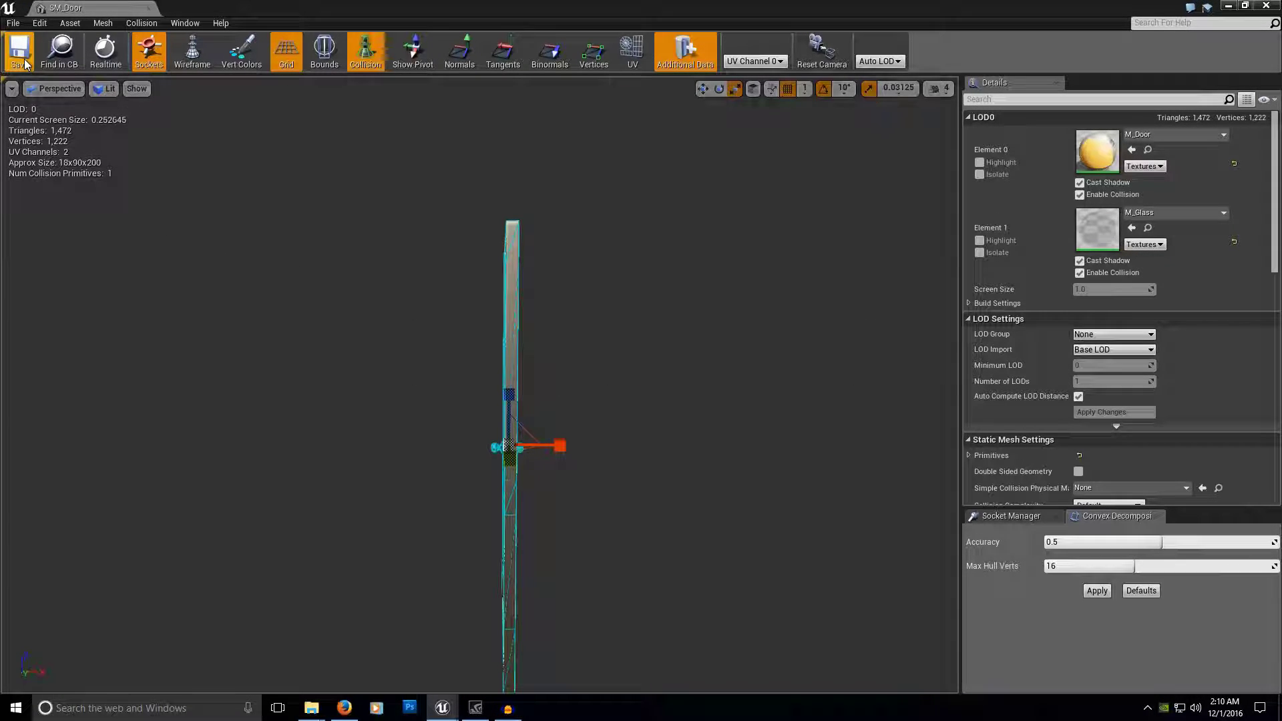
click(148, 9)
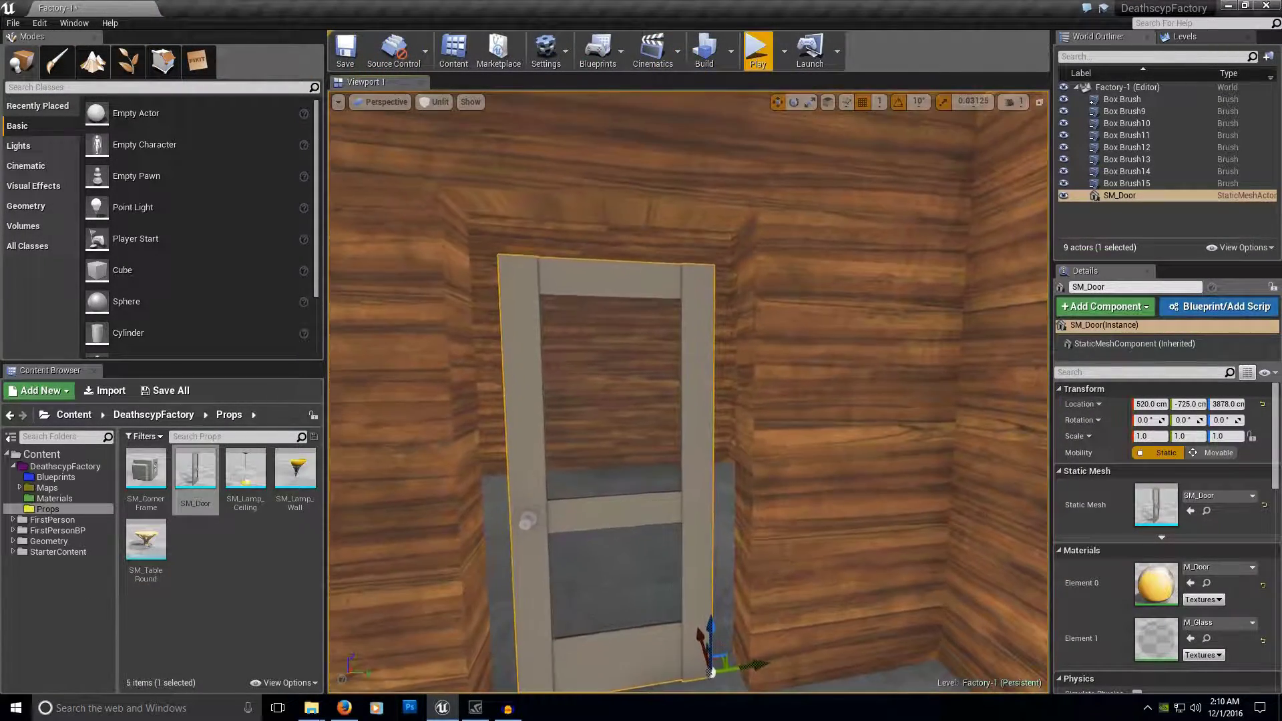
Play the level again and walk into the door from several angles to check its new box collision
click(761, 57)
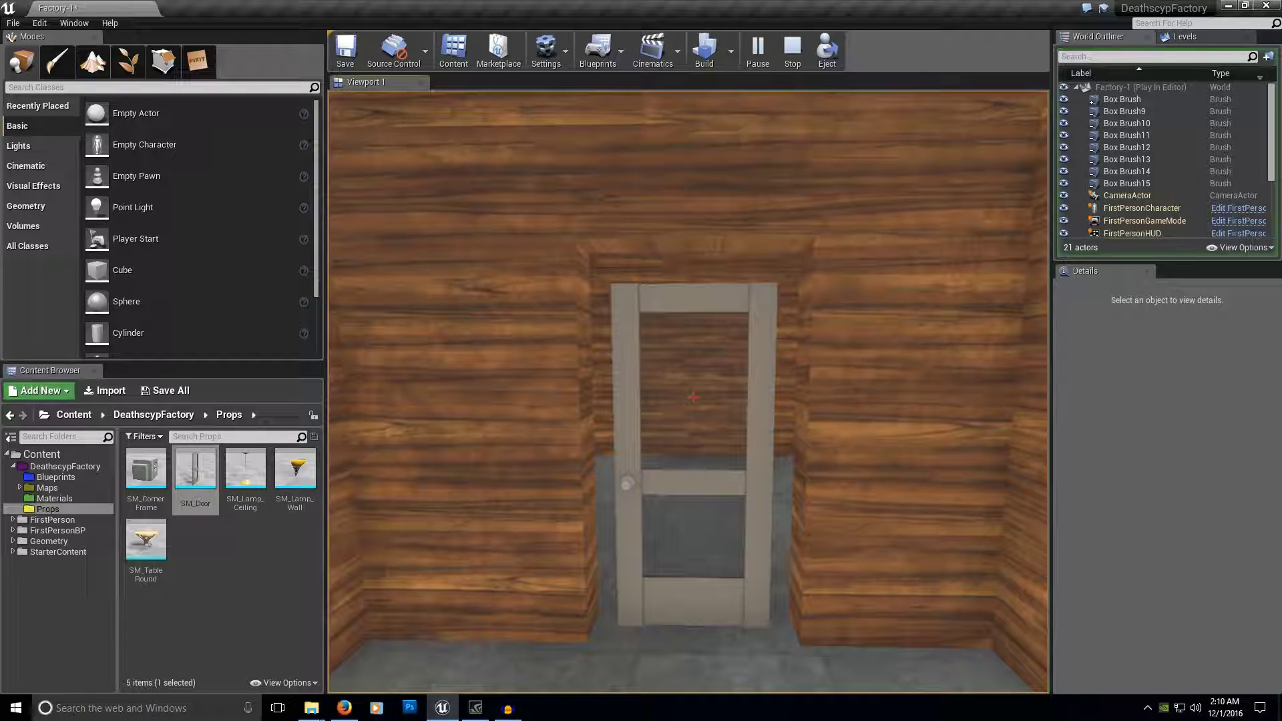
key(w)
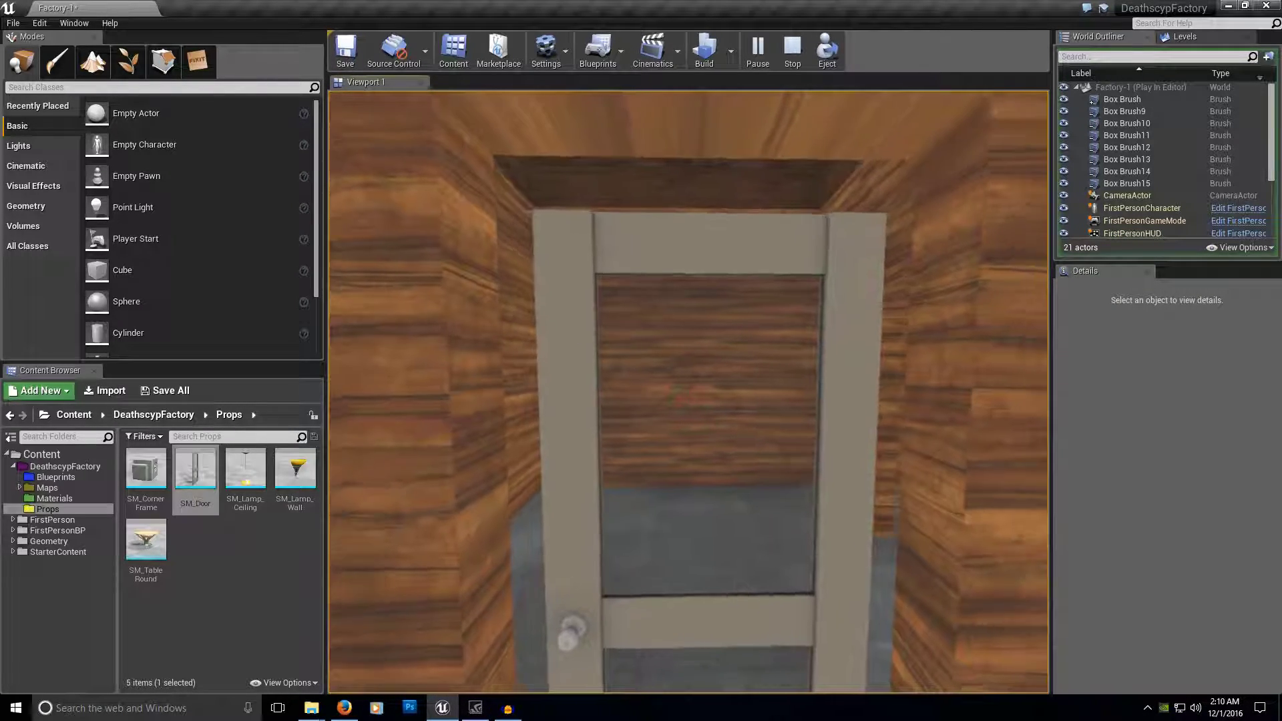
key(s)
key(w)
key(s)
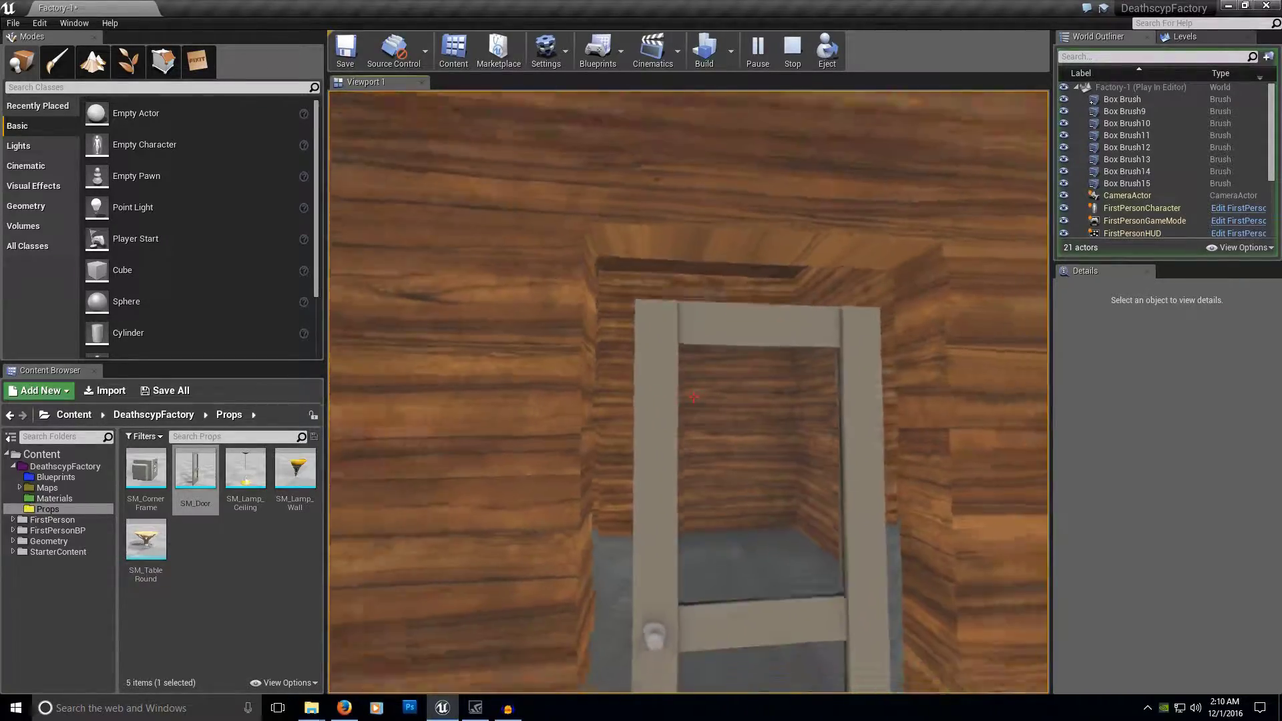
key(w)
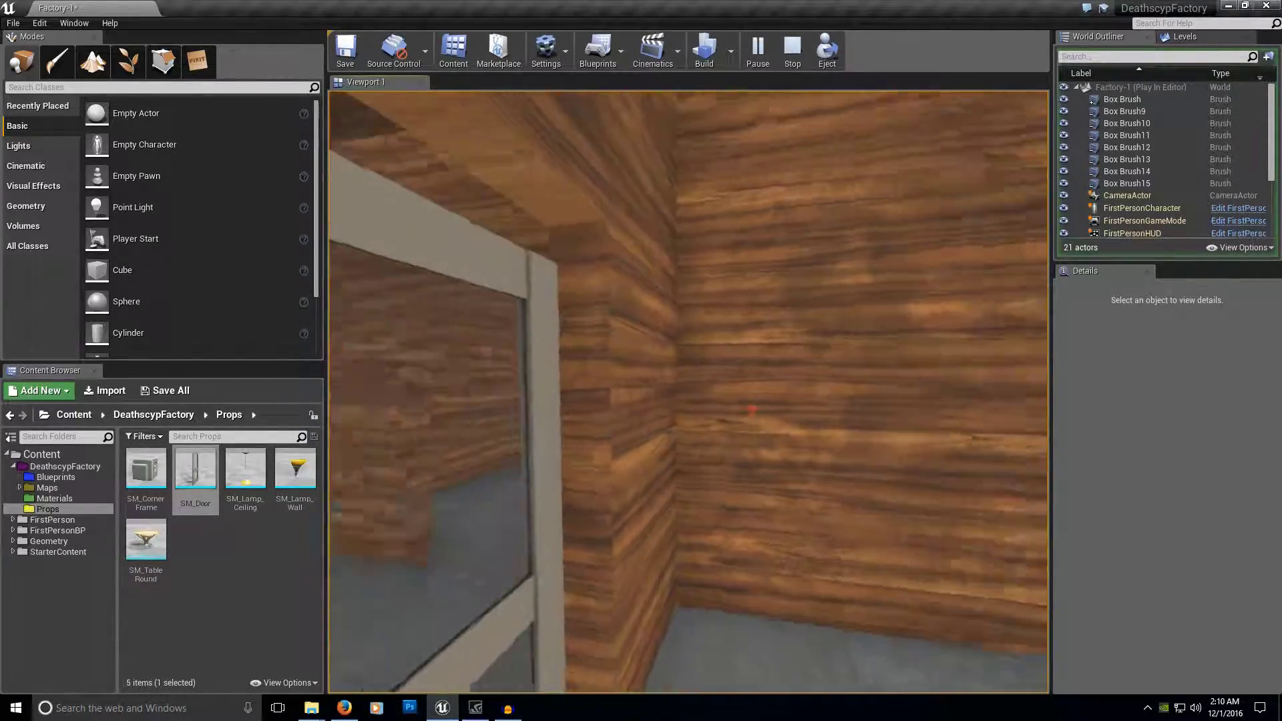
key(s)
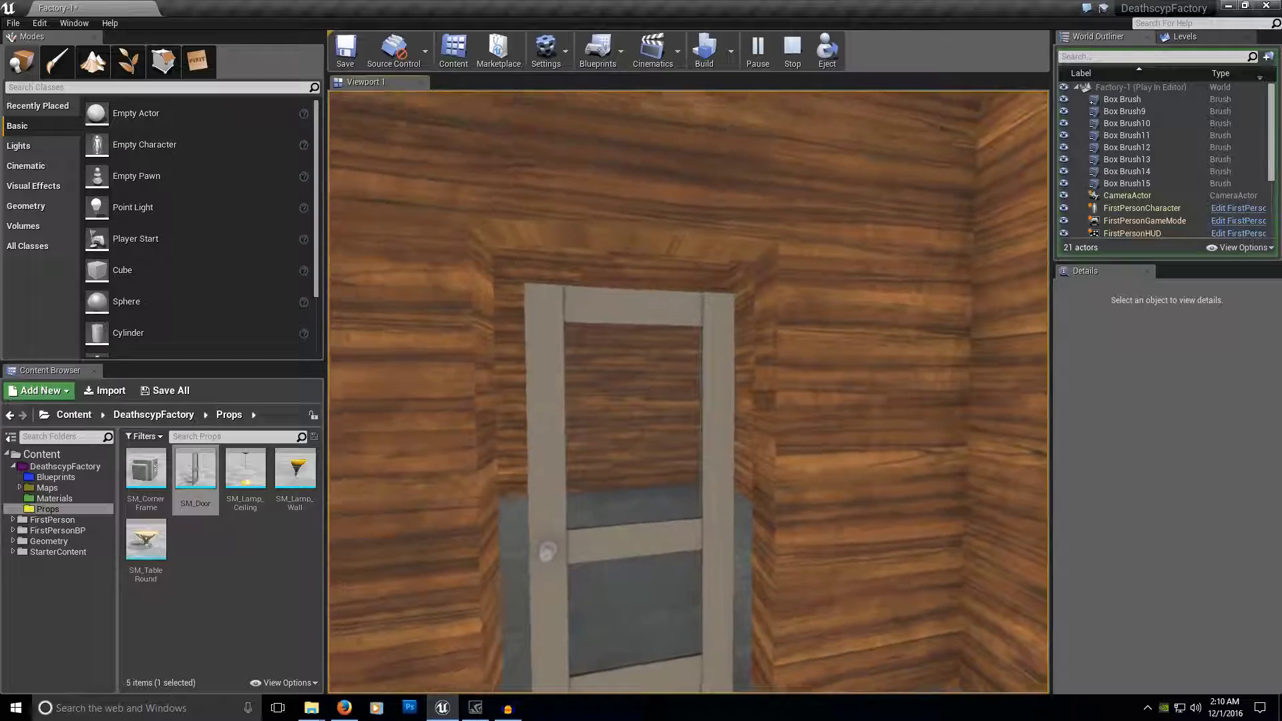
key(Escape)
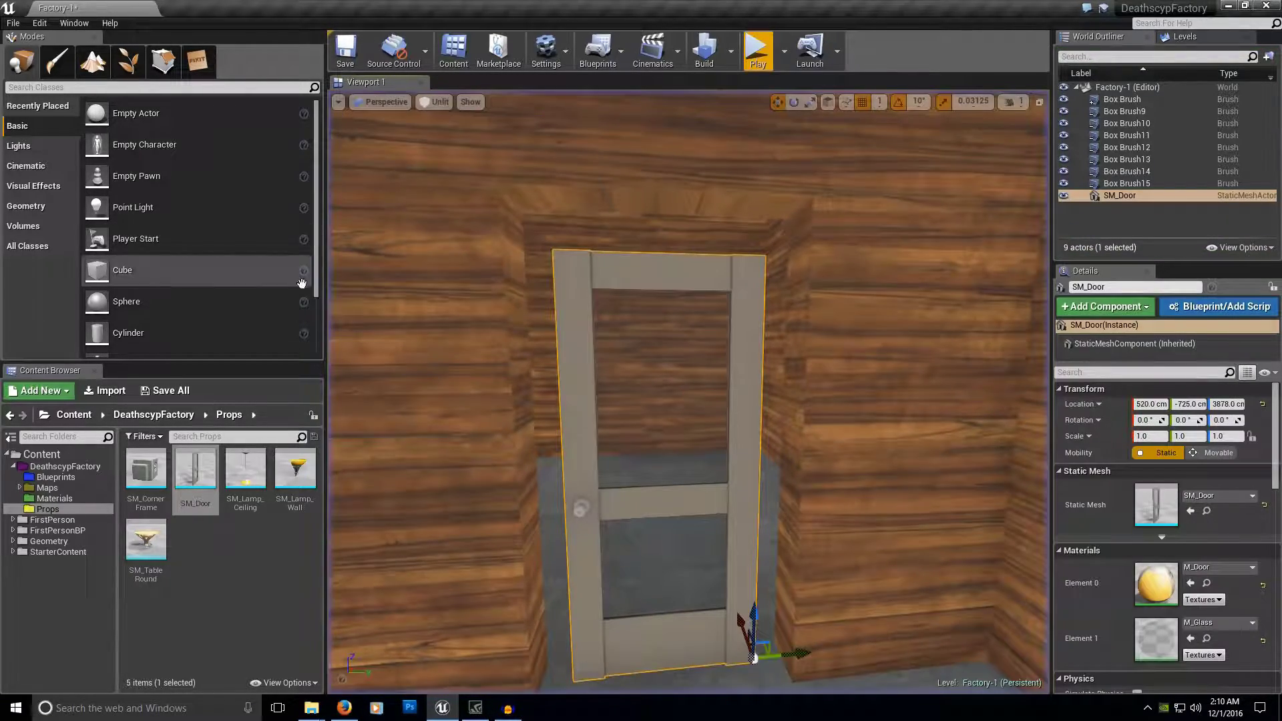
Scale the placed door to 1.375 in Y and 1.09375 in Z, at Y -709 cm, so it fills the doorway
right_drag(687, 392, 686, 418)
right_drag(728, 480, 782, 498)
key(space)
key(space)
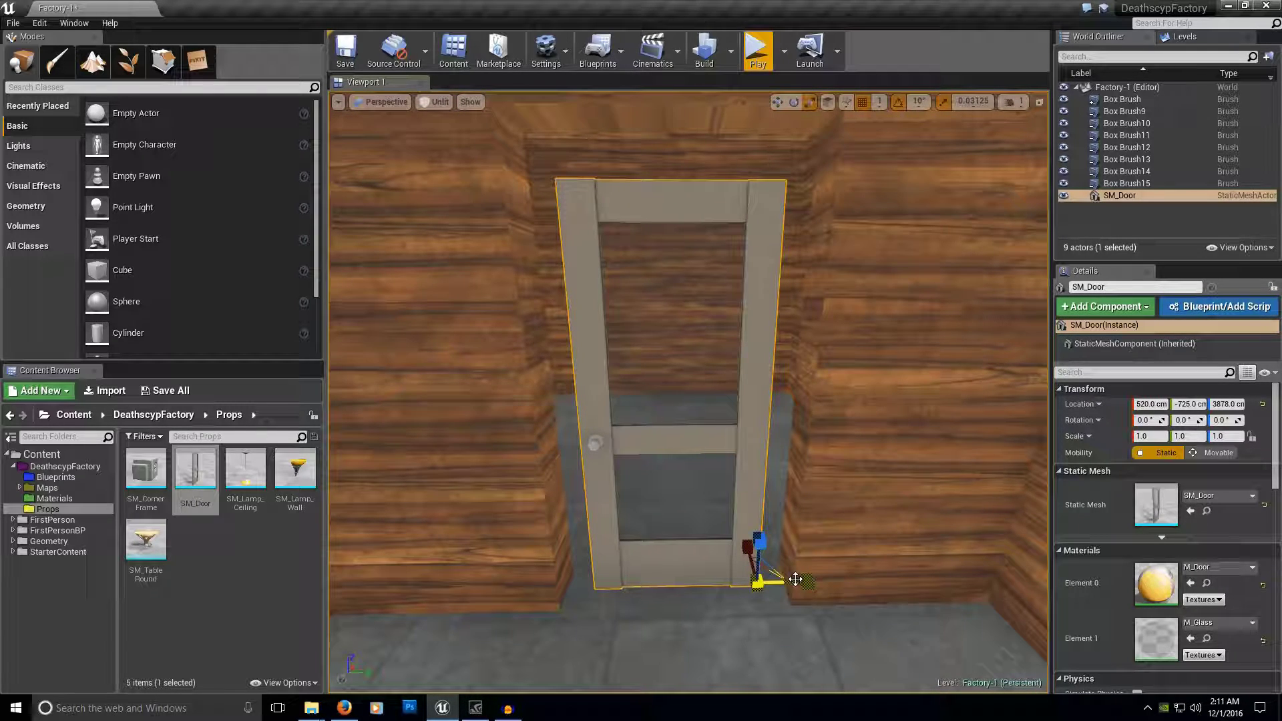
drag(816, 581, 875, 586)
right_drag(787, 590, 750, 556)
drag(823, 556, 823, 535)
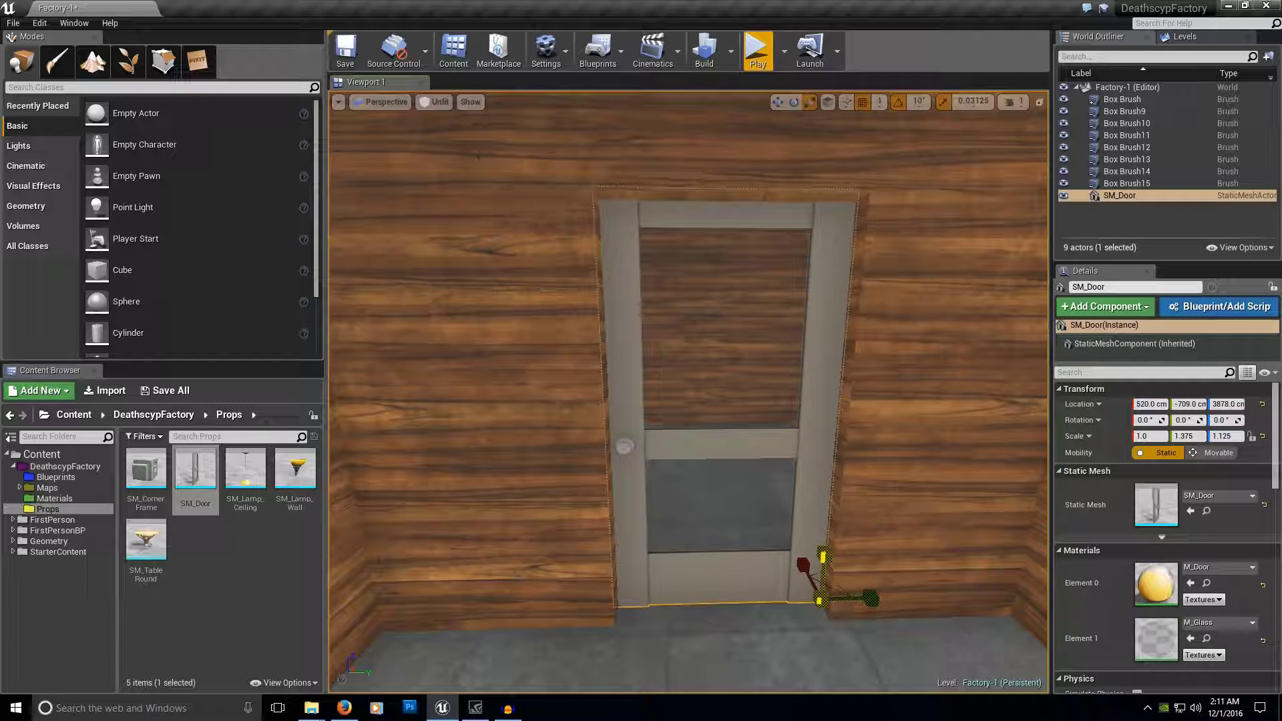
Duplicate the fitted door along X to 139 cm so the copy fills the second doorway
right_drag(758, 536, 651, 566)
key(w)
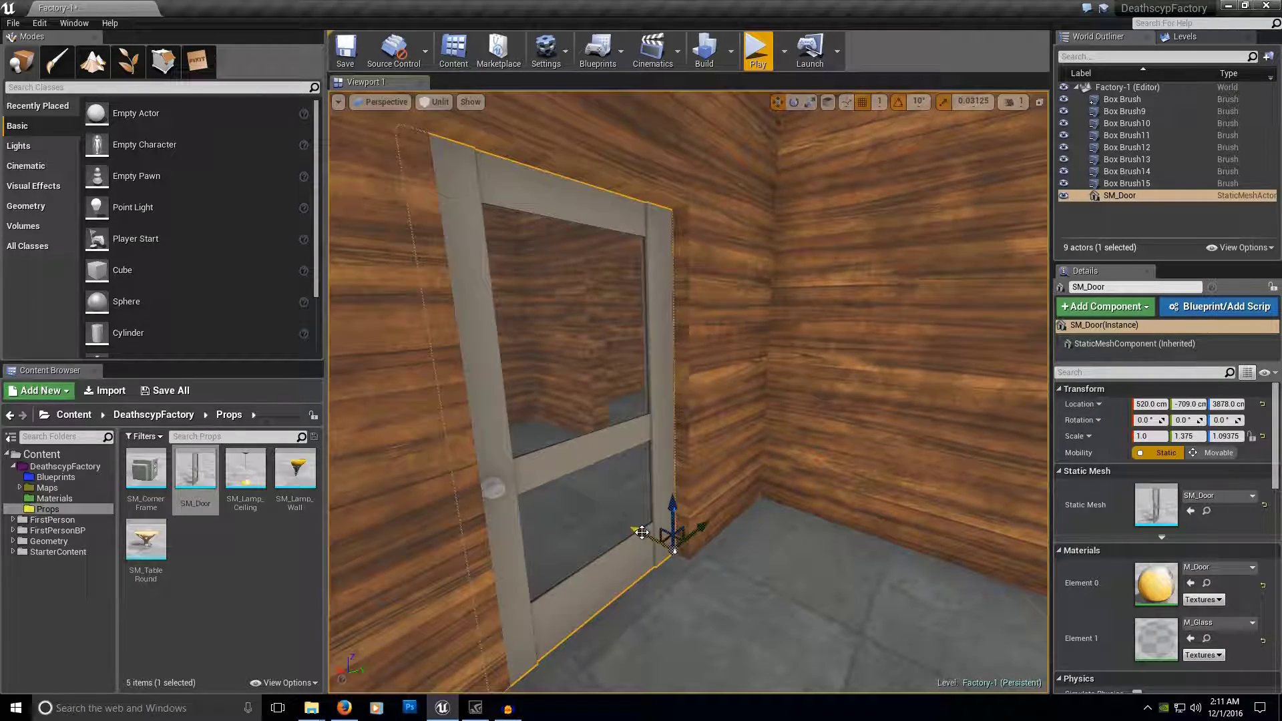
alt+drag(642, 532, 836, 547)
right_drag(837, 544, 941, 558)
drag(674, 481, 926, 492)
right_drag(861, 433, 1021, 442)
right_drag(615, 525, 301, 525)
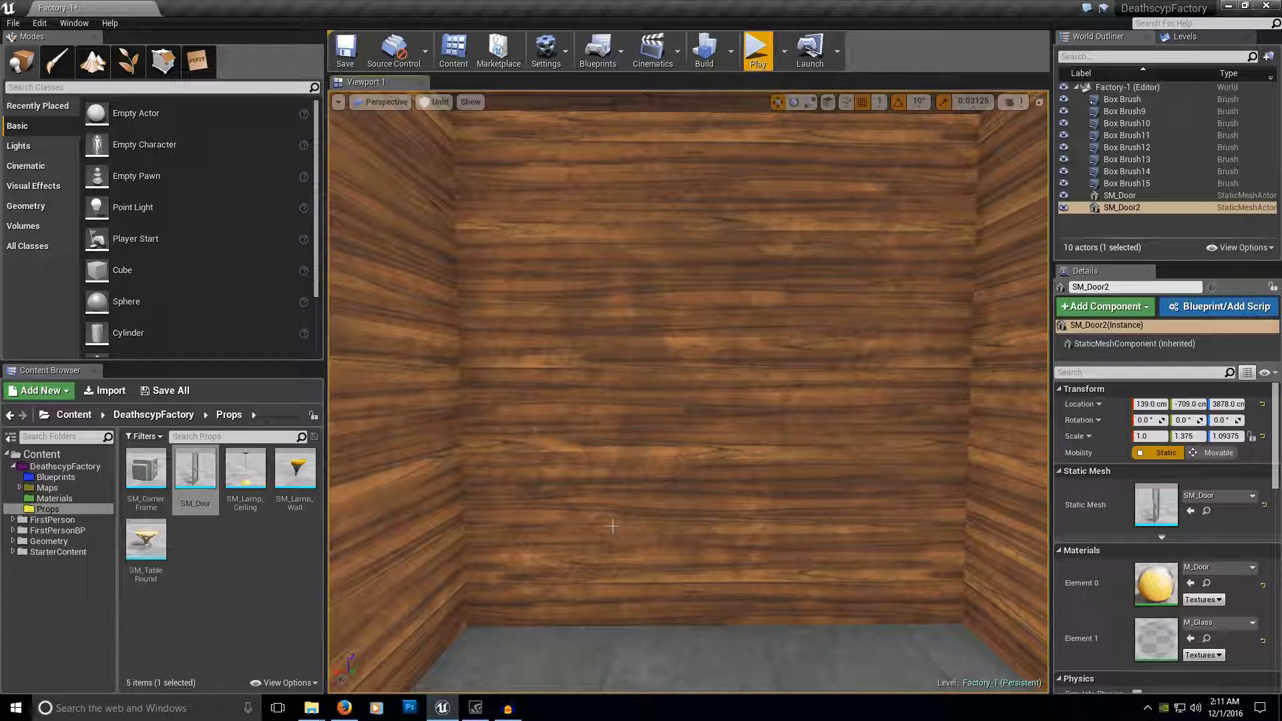
Place an SM_Lamp_Wall on the blank wall, rotate it -90° about Z, and position it at about X 346, Y -604 cm
drag(638, 349, 703, 325)
right_drag(703, 325, 733, 235)
key(e)
key(space)
key(space)
key(space)
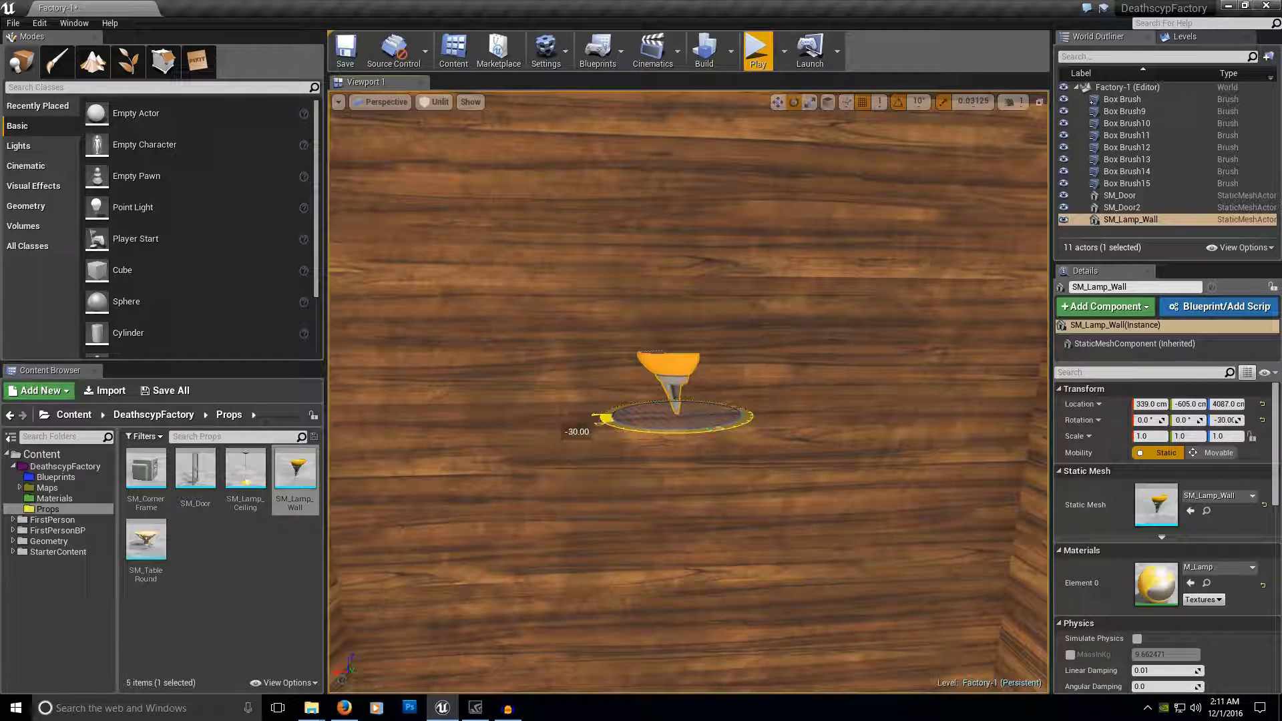
right_drag(512, 391, 566, 434)
key(space)
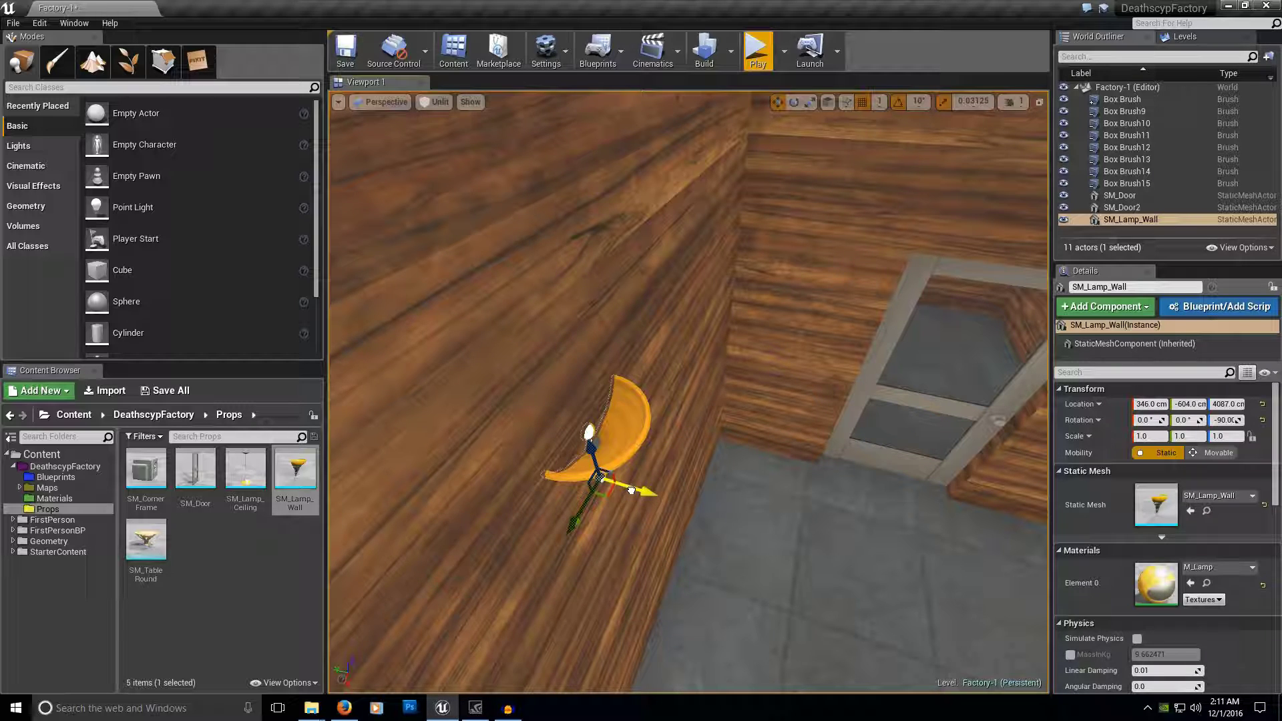
Duplicate the wall lamp onto the opposite wall at Y -1003 cm and rotate the copy to 90° about Z
right_drag(745, 463, 804, 454)
alt+drag(801, 428, 350, 467)
right_drag(351, 467, 330, 464)
right_drag(912, 435, 868, 434)
drag(845, 399, 334, 420)
right_drag(334, 419, 330, 407)
drag(731, 389, 412, 389)
right_drag(412, 389, 552, 474)
drag(577, 538, 620, 517)
key(w)
drag(526, 476, 512, 467)
right_drag(512, 467, 468, 534)
Undo the last lamp move, duplicate the wall lamp, and move the copy to about X 135, Y -634 cm near the door
drag(618, 403, 1041, 434)
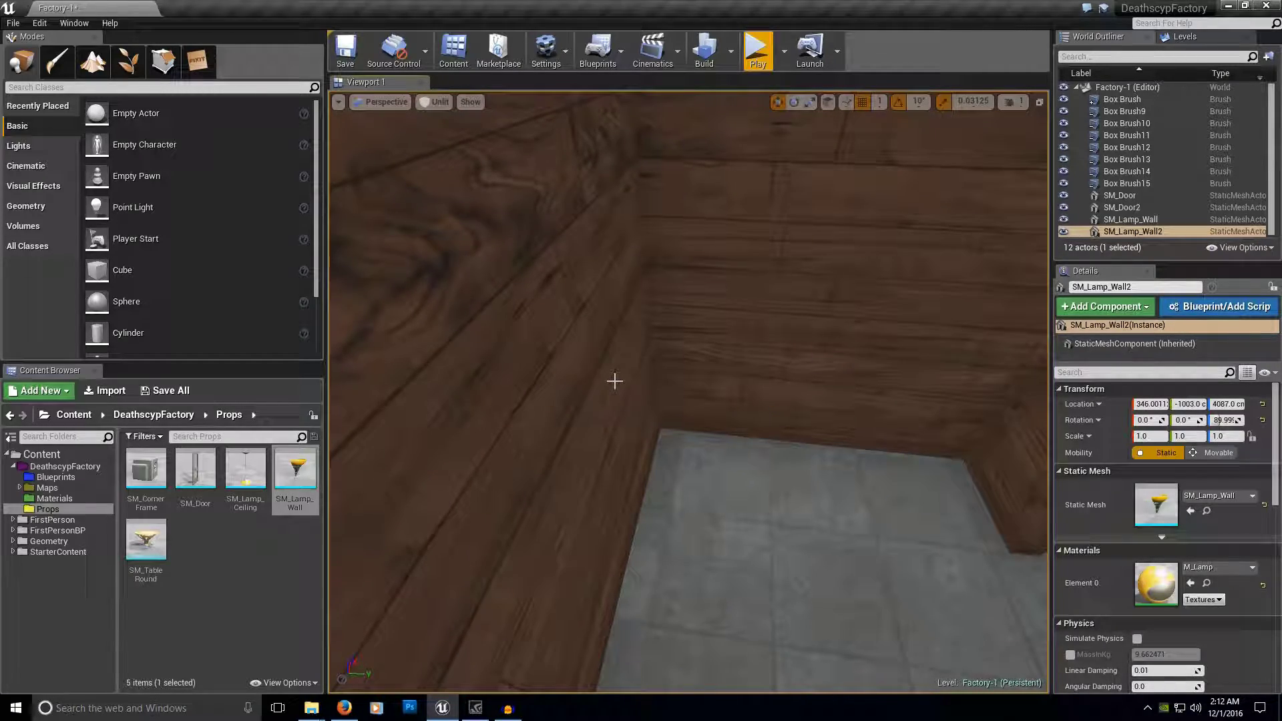
key(ctrl+z)
alt+drag(623, 403, 1050, 377)
right_drag(1049, 378, 624, 343)
drag(624, 344, 940, 382)
right_drag(939, 382, 803, 461)
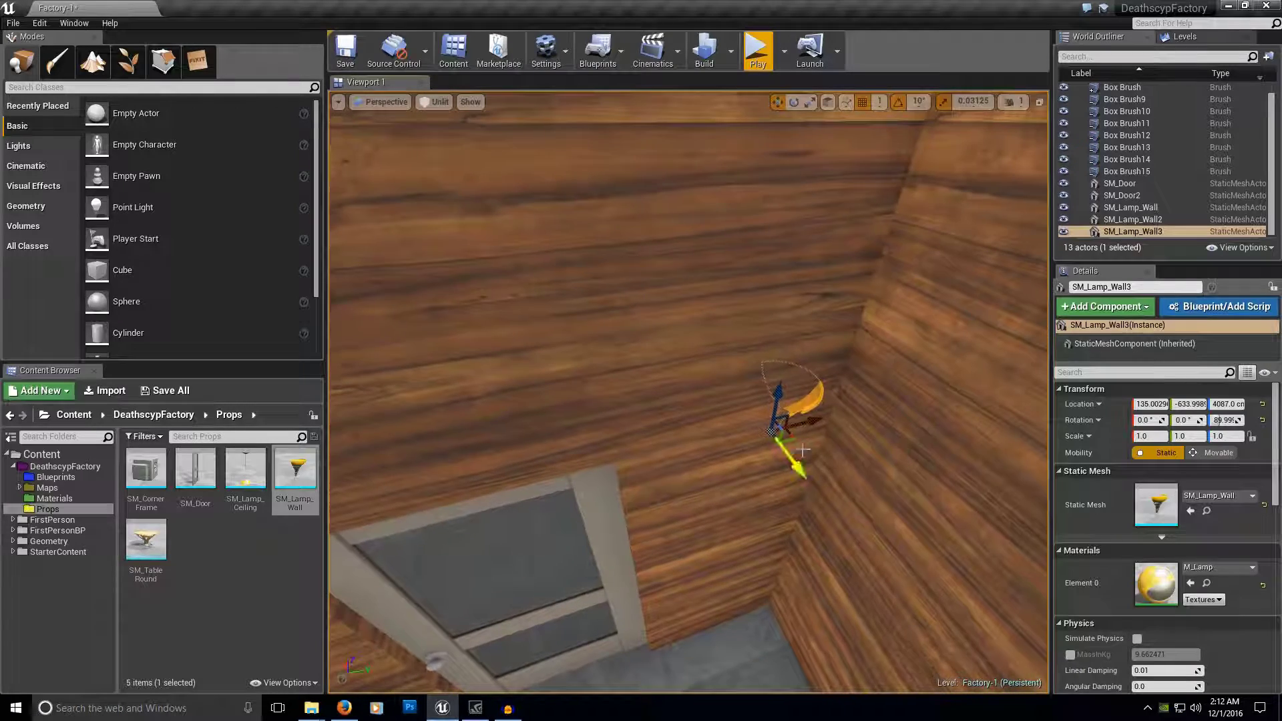
Rotate the lamp copy to 180° about Z at about X 131, Y -656 cm, and duplicate it along X to the far door's wall
drag(738, 512, 806, 502)
right_drag(739, 507, 673, 466)
key(space)
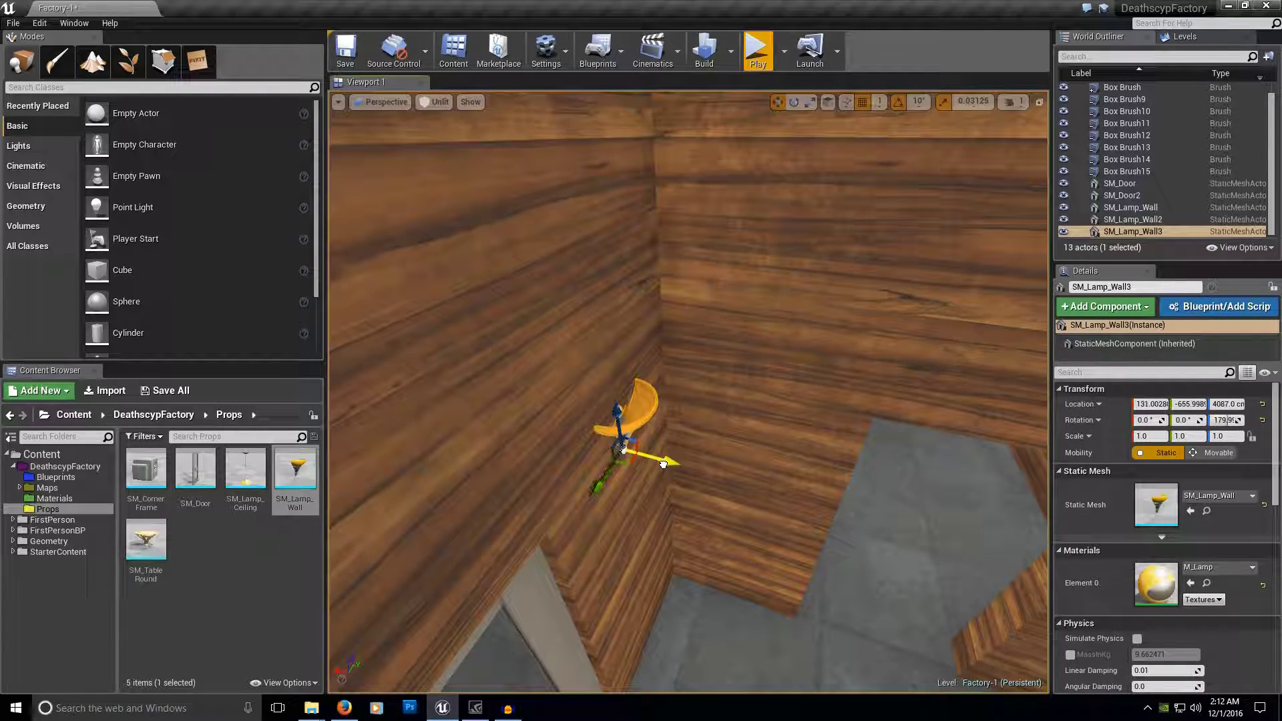
alt+drag(665, 463, 332, 448)
right_drag(333, 448, 768, 504)
Duplicate the door at X 520 cm out to X 583 cm and rotate the copy 90° about Z
click(701, 475)
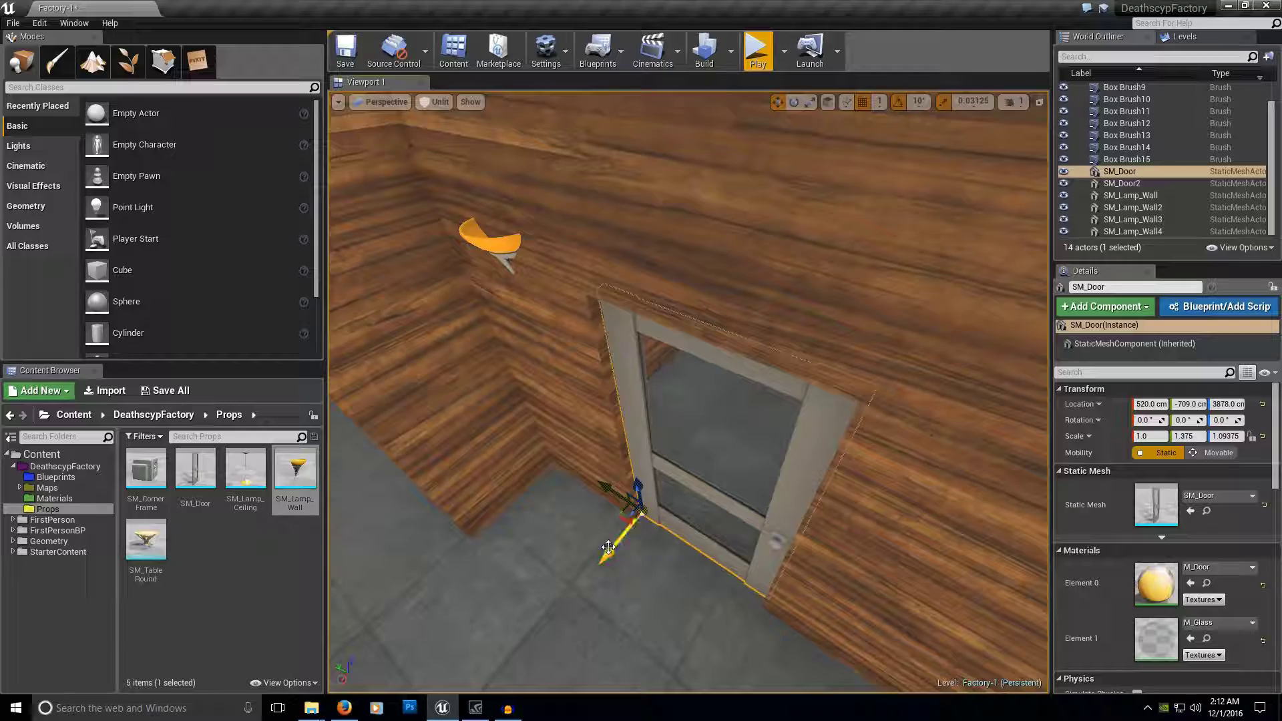
alt+drag(603, 549, 558, 618)
right_drag(503, 583, 434, 594)
key(space)
drag(701, 548, 611, 557)
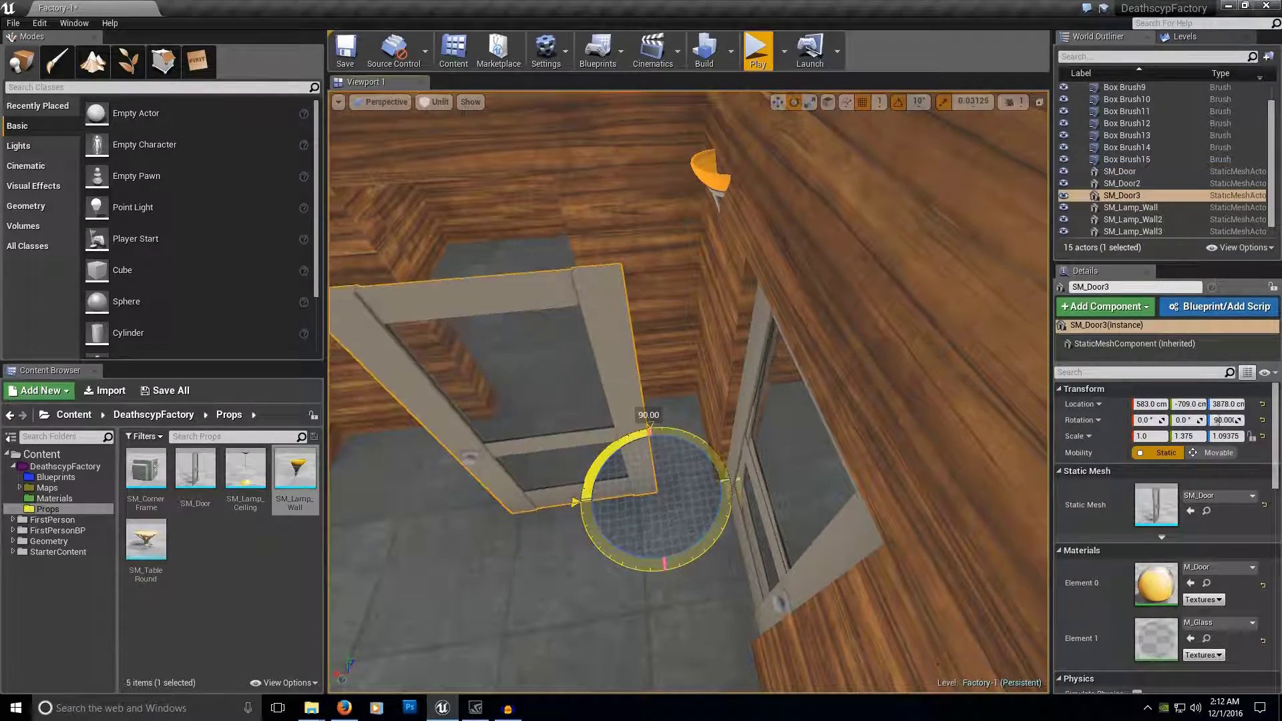
Move the rotated door copy to about X 621, Y -601 cm so it fills the side doorway
key(space)
drag(694, 486, 648, 489)
right_drag(647, 490, 587, 478)
drag(687, 509, 586, 451)
right_drag(587, 452, 534, 381)
drag(799, 569, 818, 566)
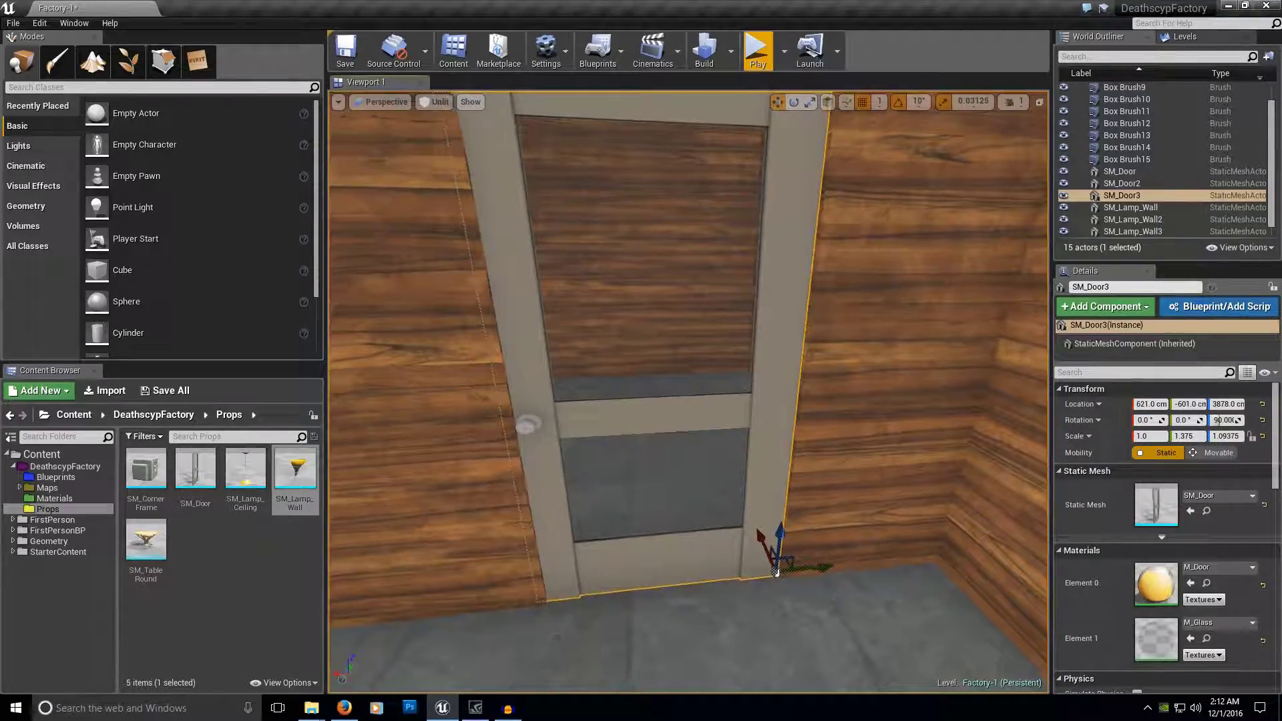
right_drag(817, 566, 881, 541)
Duplicate the fitted side door and move the copy into the next matching doorway
alt+drag(702, 530, 801, 604)
right_drag(801, 605, 805, 654)
drag(734, 601, 1028, 594)
right_drag(687, 394, 674, 421)
drag(534, 374, 616, 467)
alt+shift+drag(586, 522, 539, 562)
right_drag(548, 564, 500, 537)
Duplicate the side door once more and fit the copy into the remaining doorway at about X -117, Y -593 cm
alt+drag(641, 506, 374, 468)
right_drag(640, 427, 434, 447)
drag(887, 462, 472, 458)
right_drag(472, 458, 307, 454)
right_drag(842, 601, 843, 508)
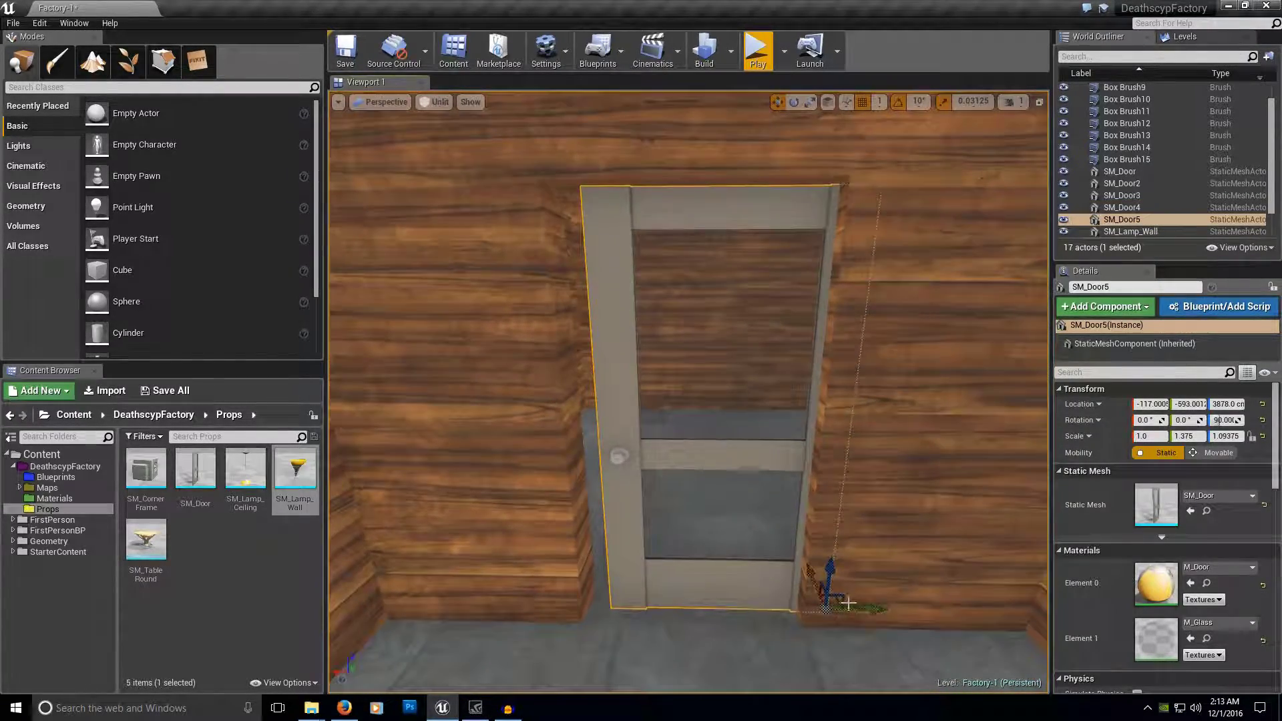
drag(784, 573, 848, 609)
Place an SM_Table_Round on the floor of the large room
right_drag(848, 609, 467, 600)
right_drag(801, 594, 409, 515)
drag(145, 540, 668, 481)
right_drag(716, 505, 834, 401)
Place an SM_Lamp_Ceiling in the large room and move it up to about X 319, Y -367, Z 4578 cm
drag(245, 477, 569, 332)
right_drag(610, 393, 868, 467)
drag(658, 434, 492, 449)
right_drag(492, 450, 467, 481)
drag(615, 375, 697, 149)
right_drag(557, 182, 761, 521)
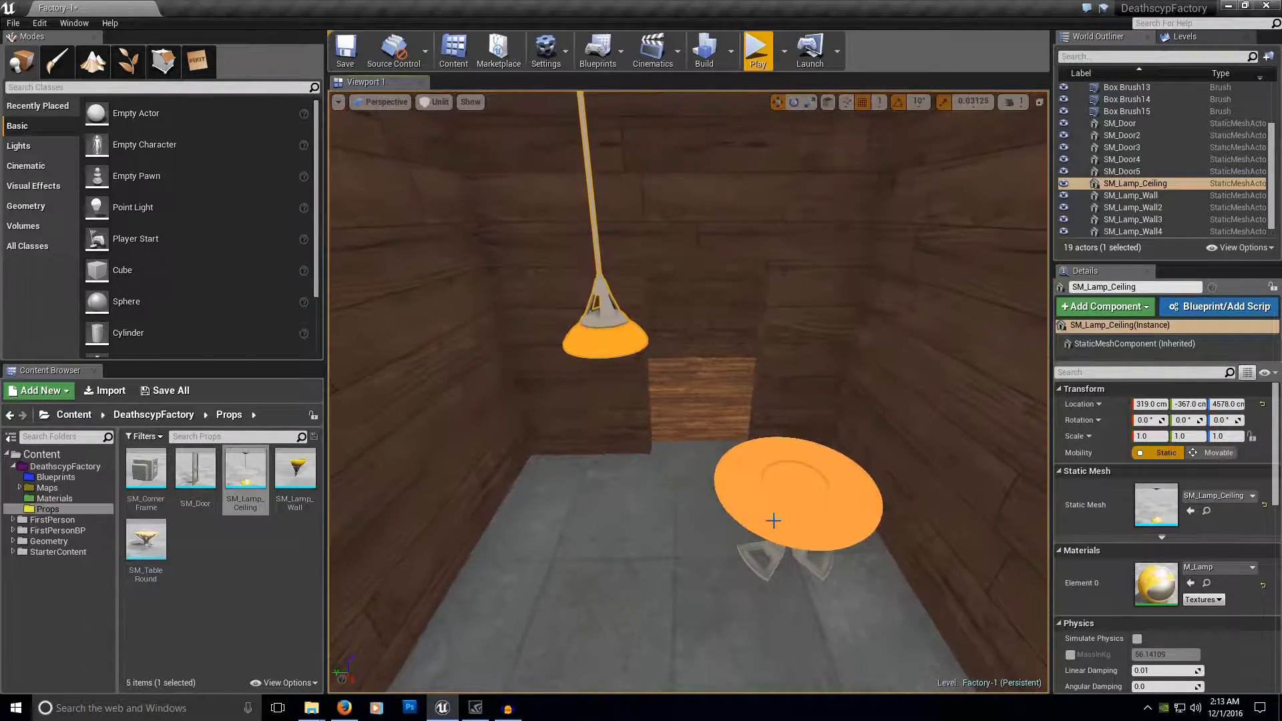
Reselect the hanging ceiling lamp near the round table and adjust its position
click(761, 521)
click(611, 298)
right_drag(611, 299, 554, 220)
key(space)
key(space)
drag(663, 224, 667, 287)
right_drag(738, 320, 954, 377)
Place an SM_Lamp_Wall on a wall of the large room and adjust its position
drag(294, 473, 655, 367)
right_drag(655, 367, 728, 360)
key(space)
drag(620, 483, 618, 479)
Duplicate the new wall lamp to X 880, Y -402, Z 4389 cm on the opposite wall and rotate the copy -180° about Z
alt+drag(663, 405, 1001, 461)
right_drag(688, 394, 954, 394)
right_drag(634, 374, 734, 421)
key(e)
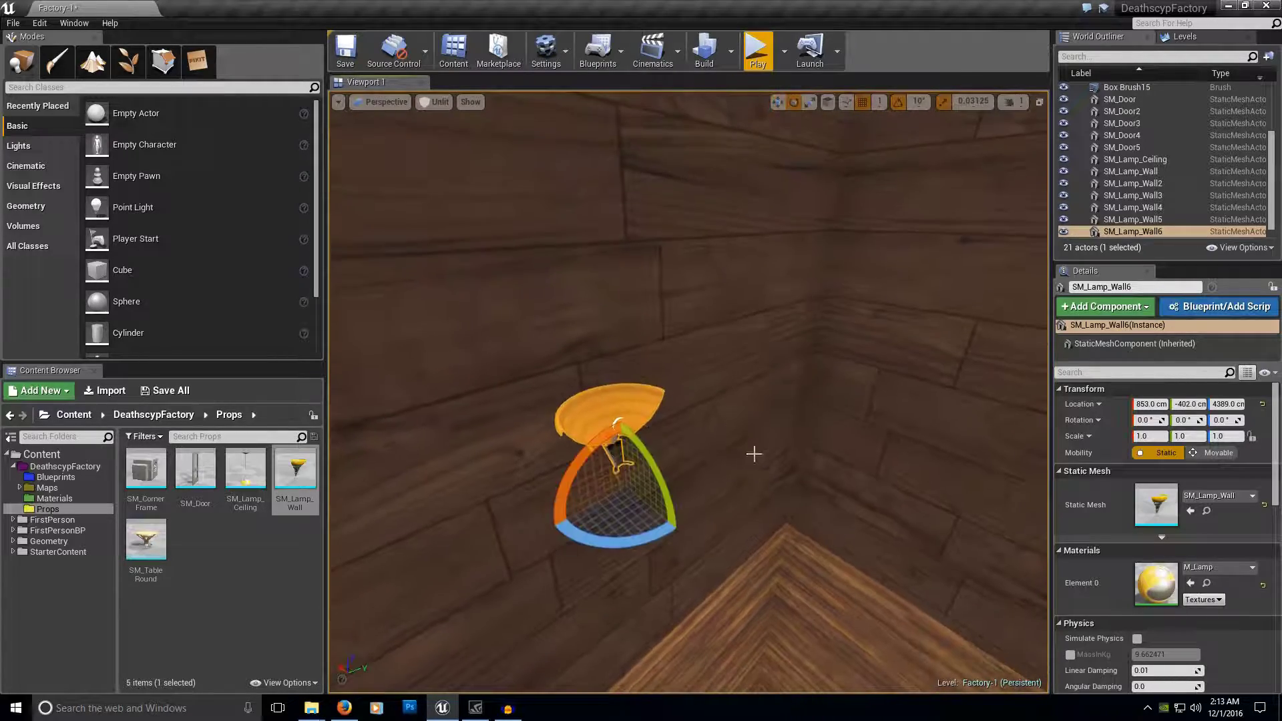
right_drag(632, 551, 785, 530)
key(w)
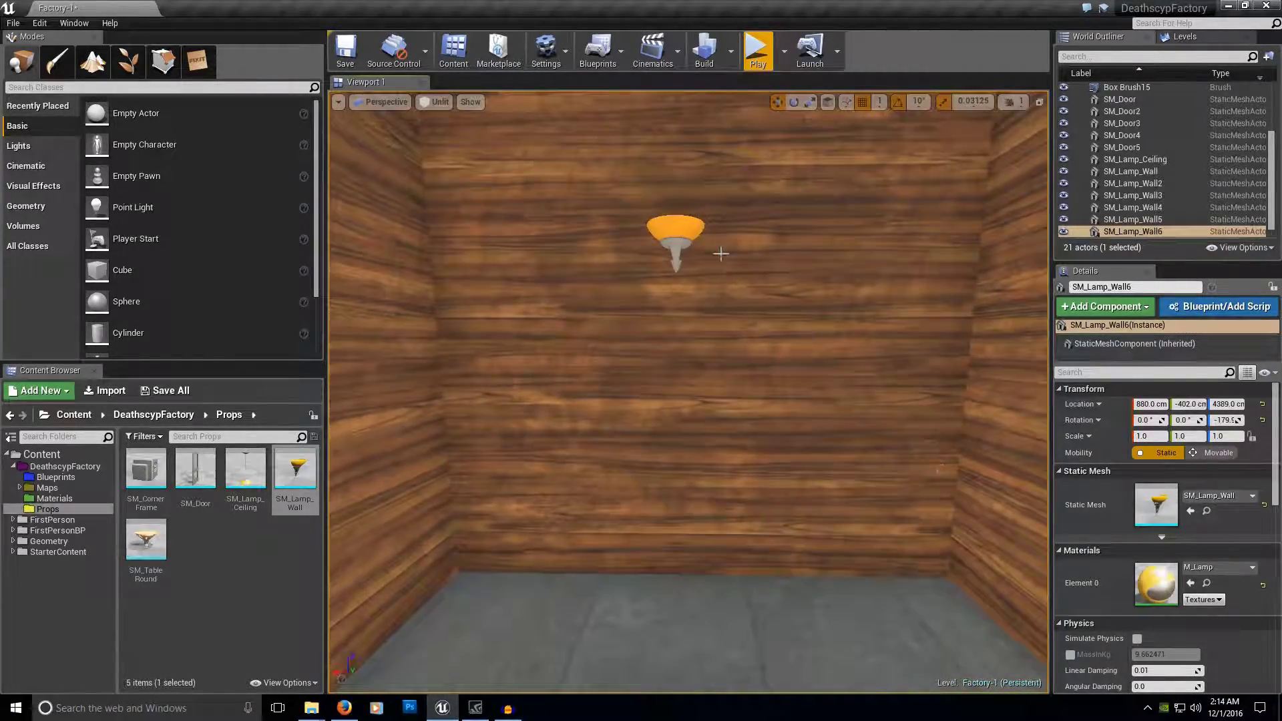
Select the first wall lamp on the blank wall and view it from different distances and angles
click(676, 257)
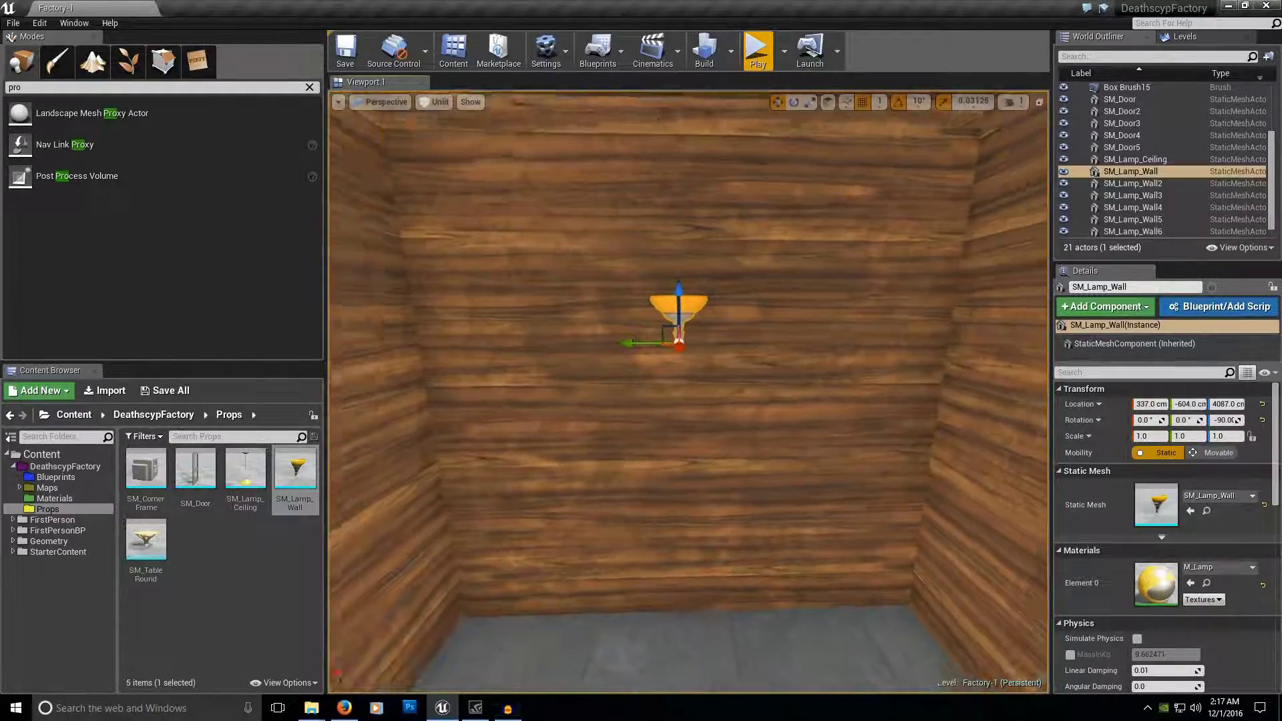
right_drag(688, 391, 544, 394)
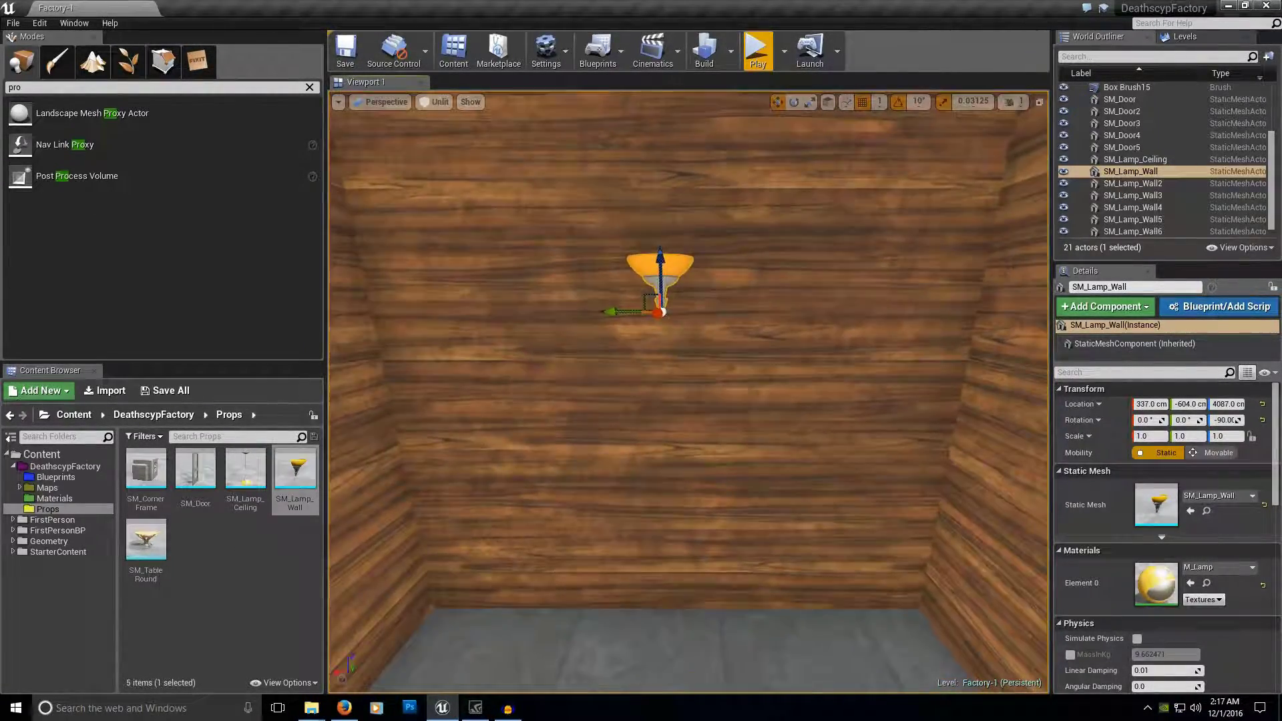
right_drag(687, 393, 693, 401)
key(s)
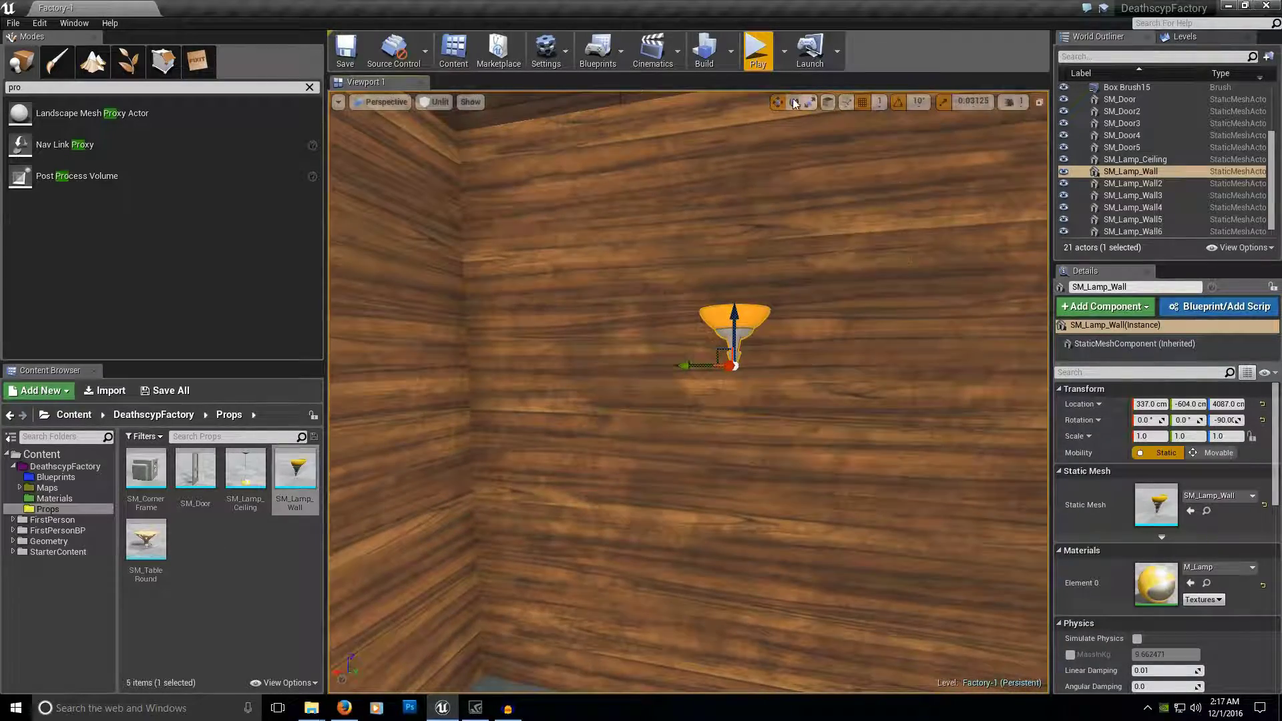
Playtest the level, walking back and forth in the small room to check the wall lamp and doors, and end the session
click(758, 51)
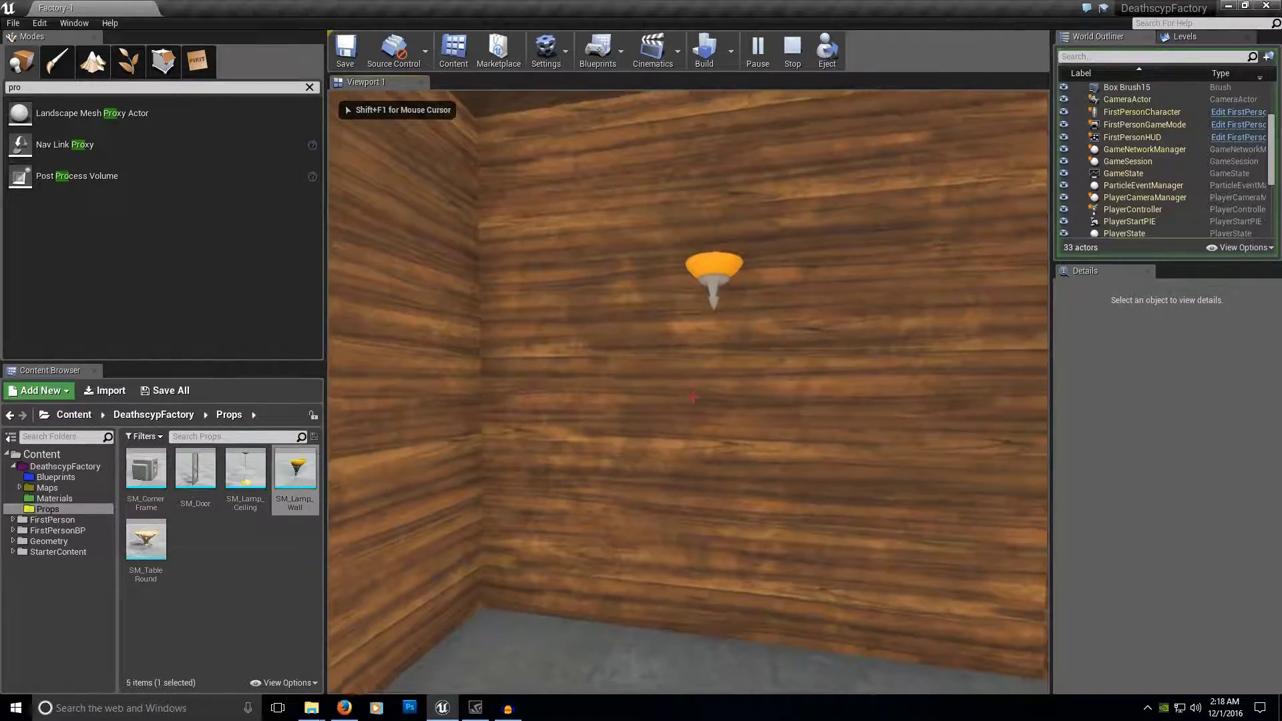
key(w)
key(w)
key(s)
key(w)
key(s)
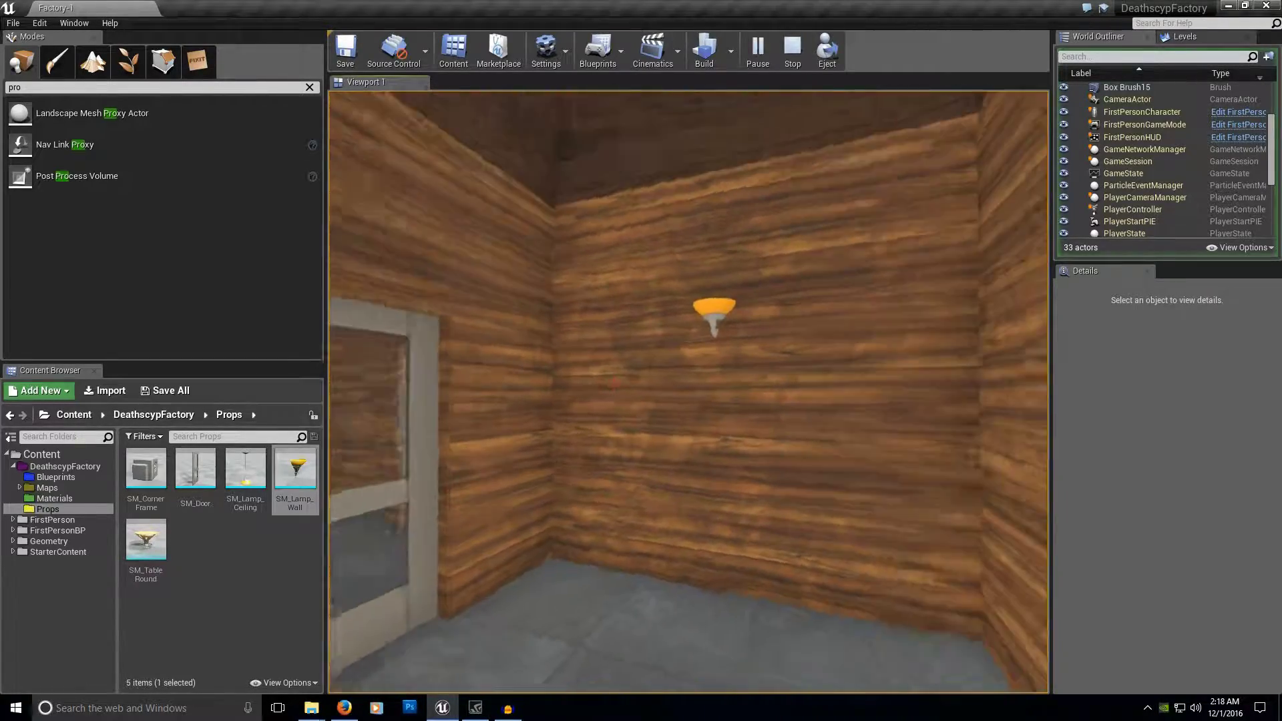
key(w)
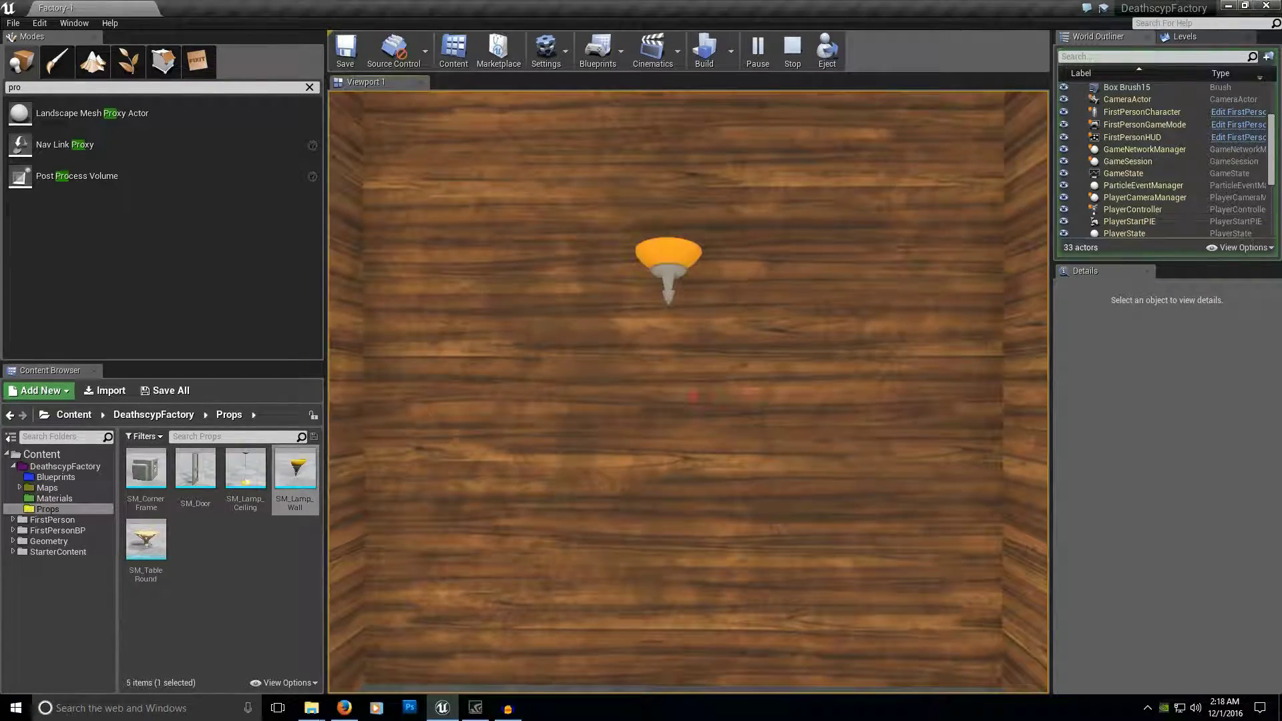
key(s)
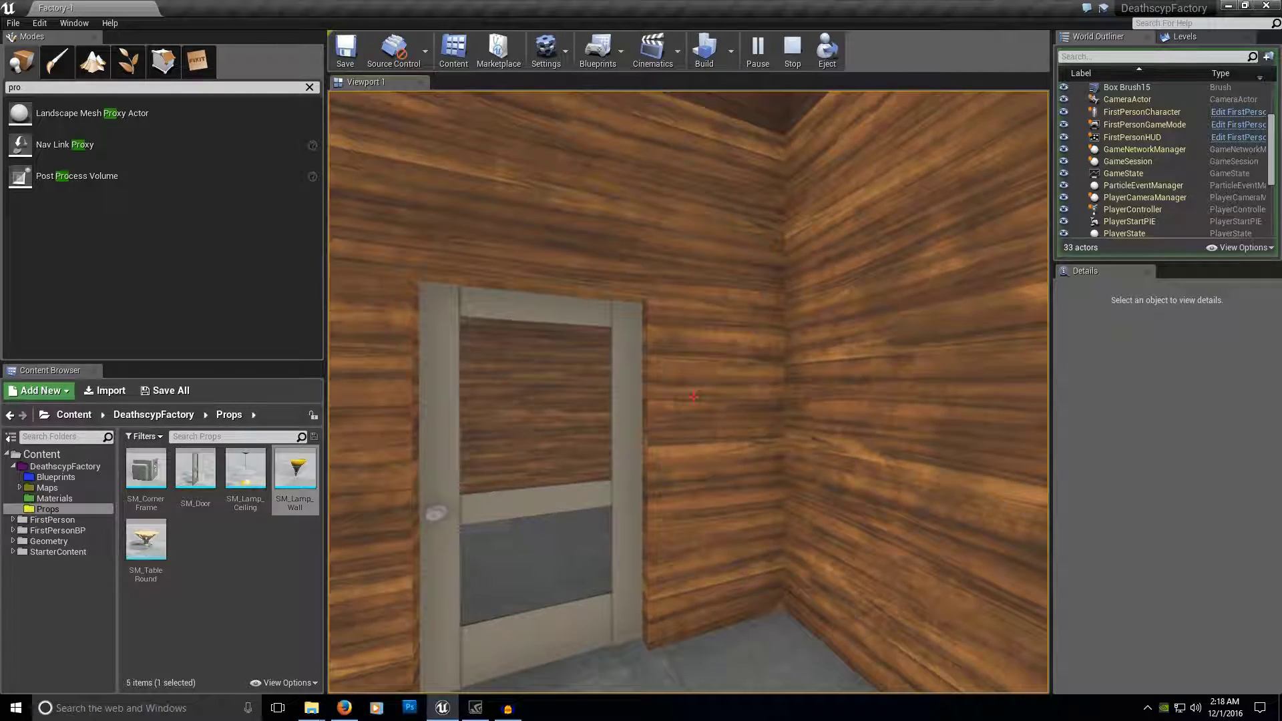
key(a)
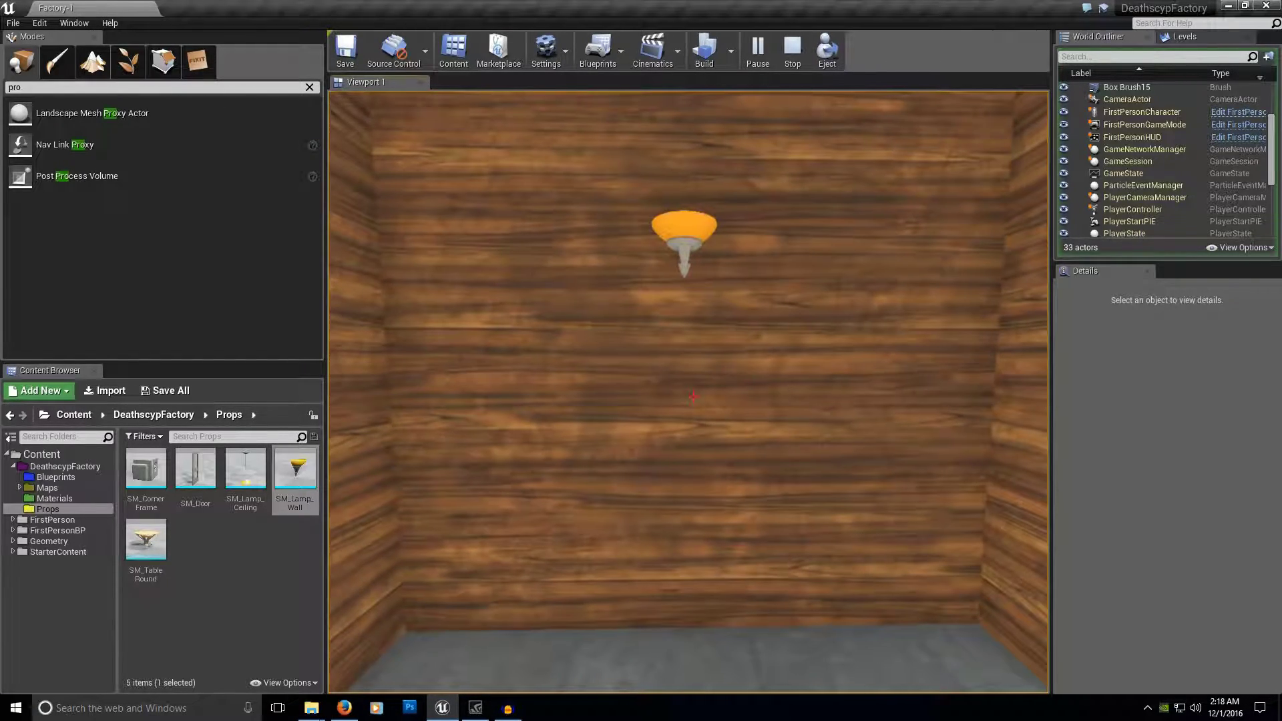
key(Escape)
right_drag(612, 274, 599, 200)
key(w)
right_drag(745, 430, 764, 396)
key(s)
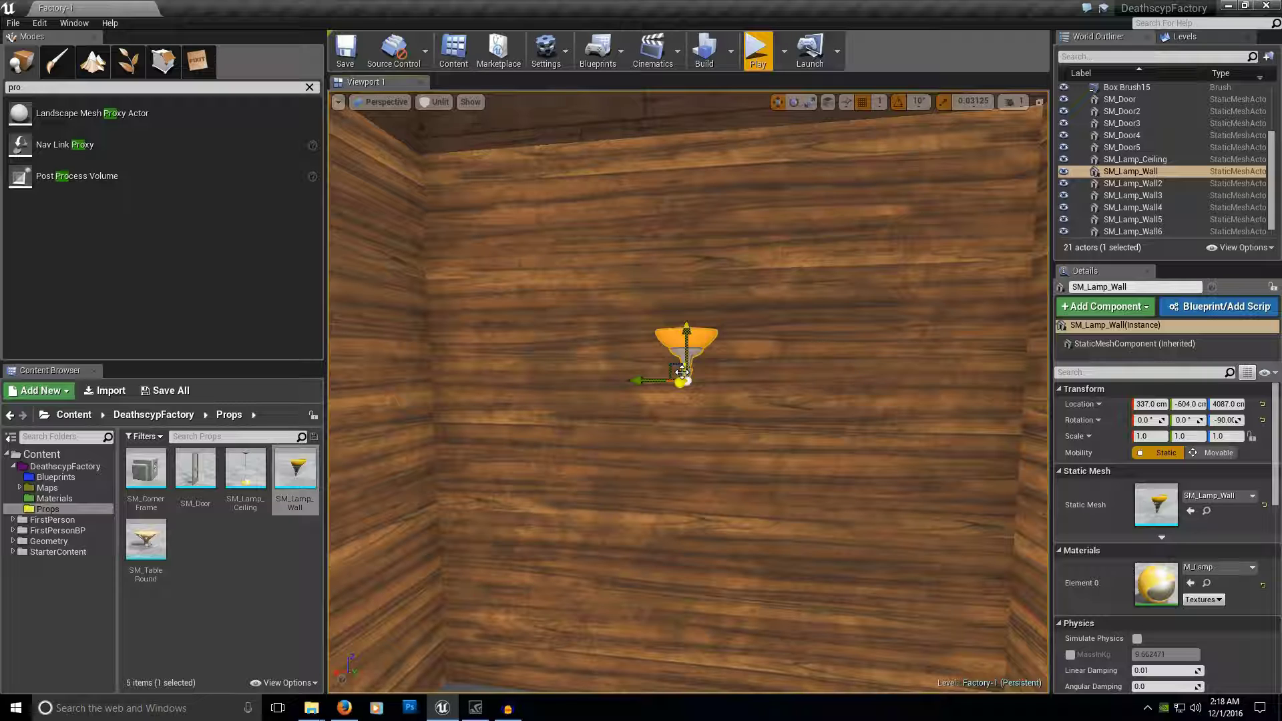
mouse_move(698, 423)
right_down()
mouse_move(588, 417)
mouse_move(648, 422)
mouse_move(616, 423)
mouse_move(781, 400)
mouse_move(700, 405)
mouse_move(684, 422)
right_up()
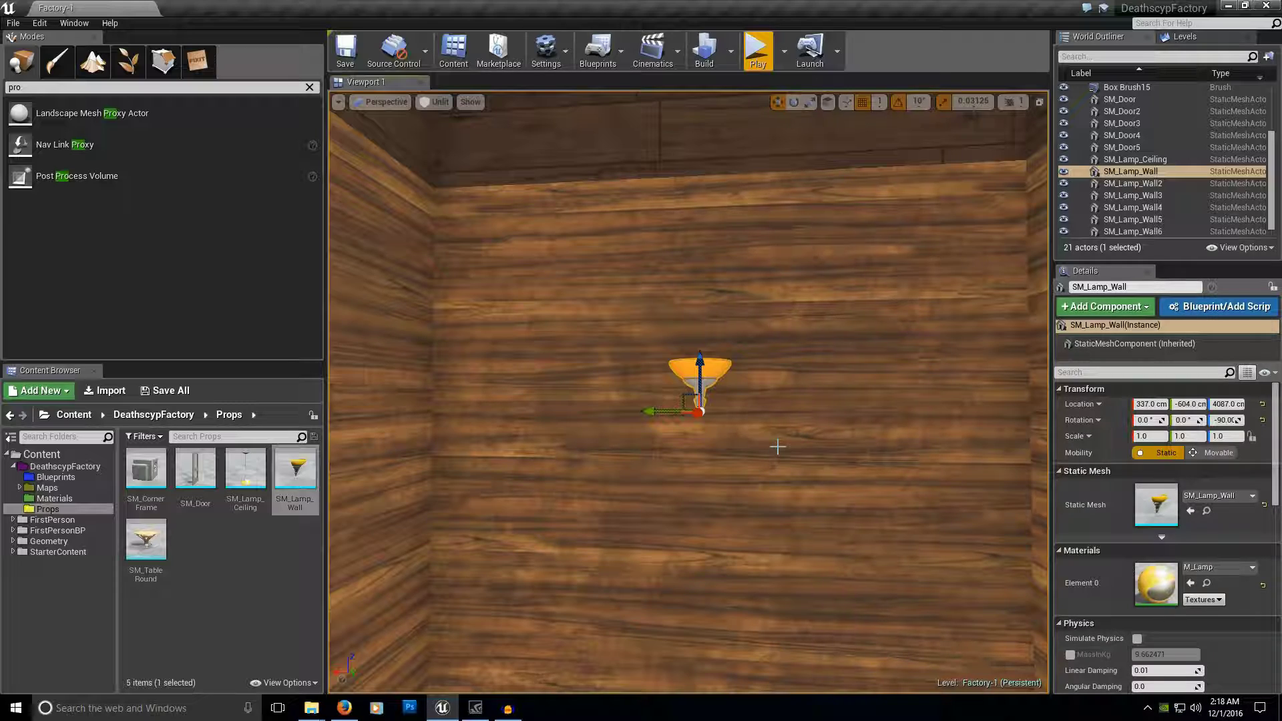
mouse_move(747, 474)
right_down()
mouse_move(787, 474)
mouse_move(739, 480)
right_up()
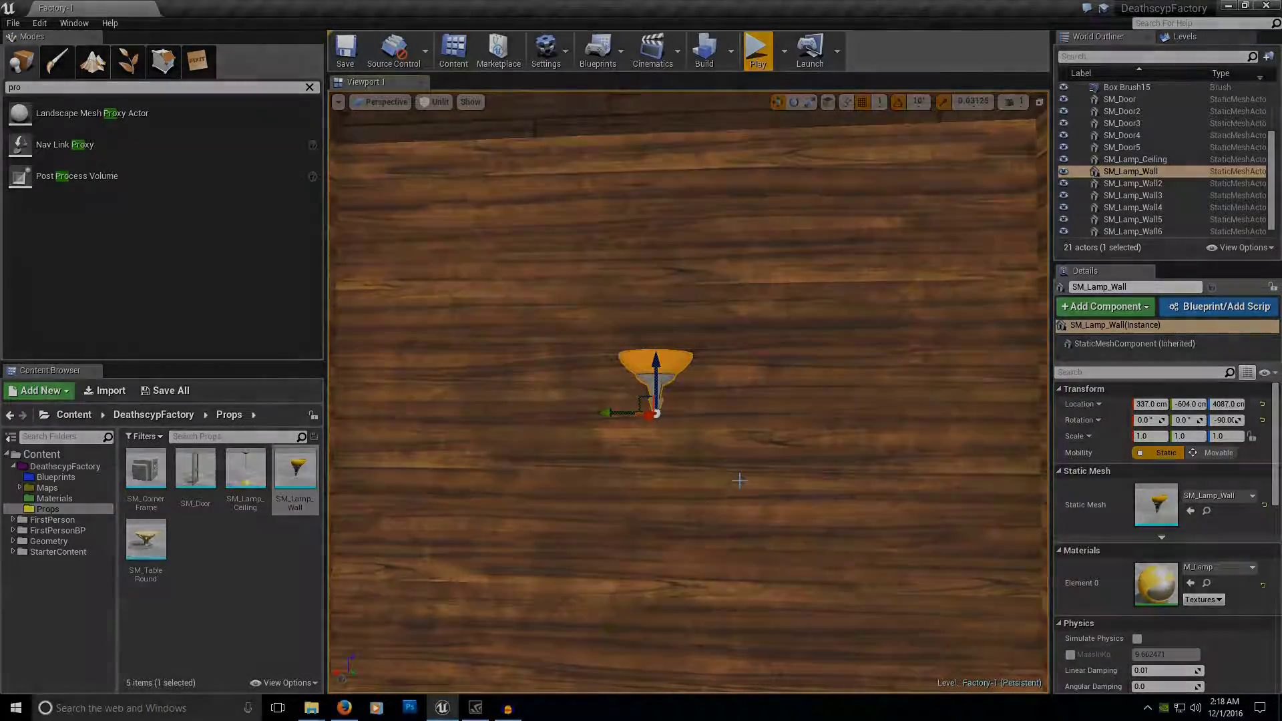